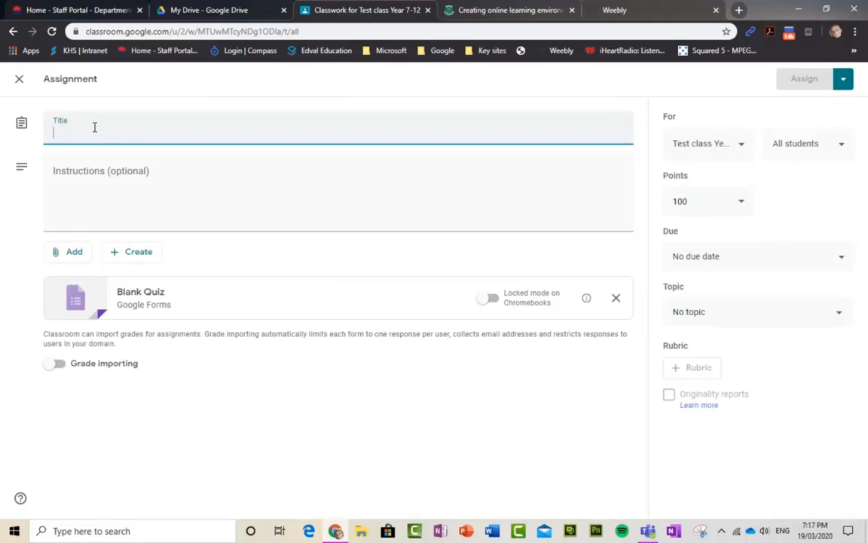
Title the assignment "Teacher lounge quiz" and leave its instructions empty
text(Teacher lounge quiz)
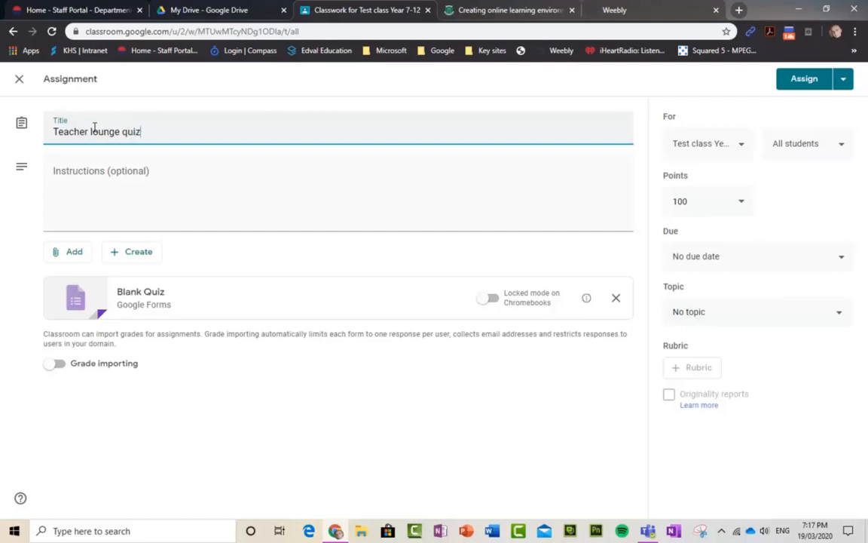
click(109, 171)
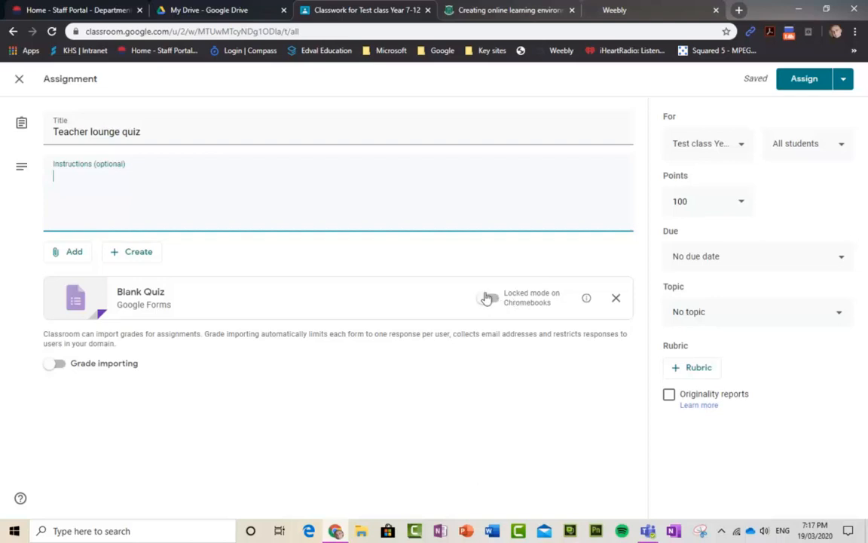
Open the attached Blank Quiz form for editing and change its heading to "Test poll"
click(153, 300)
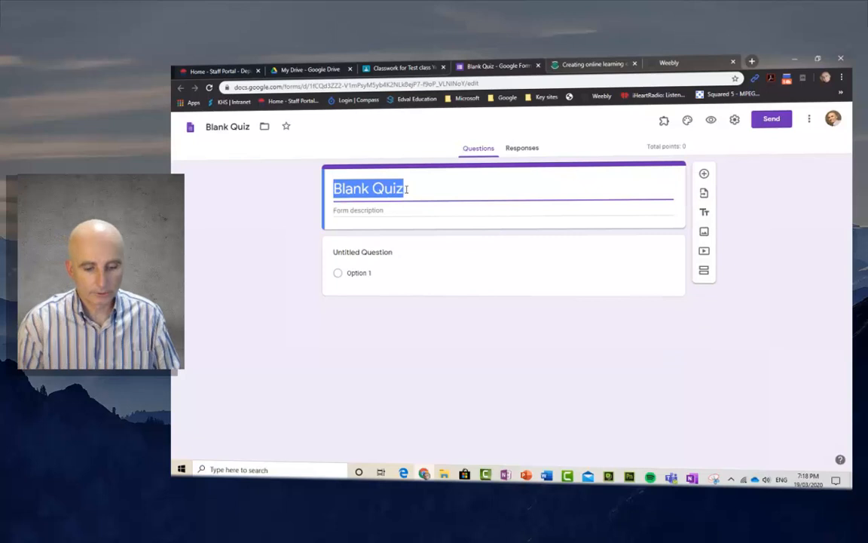
text(Test)
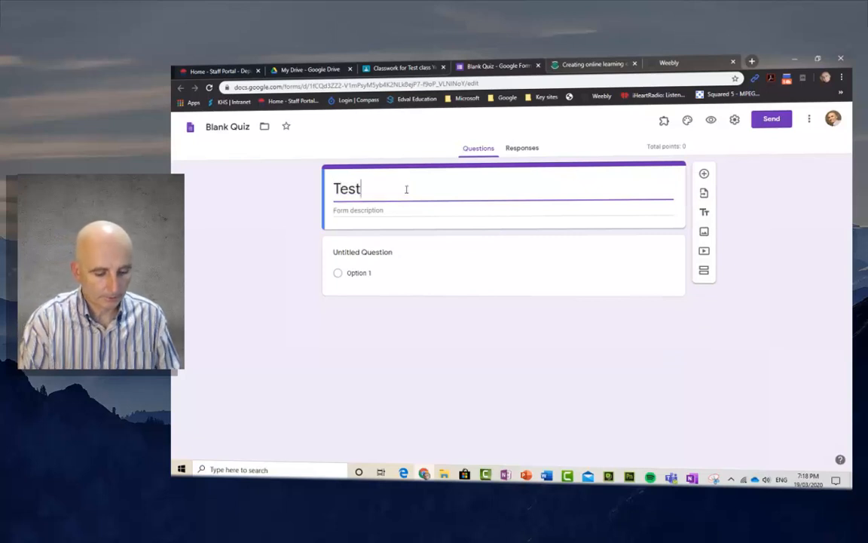
text( poll)
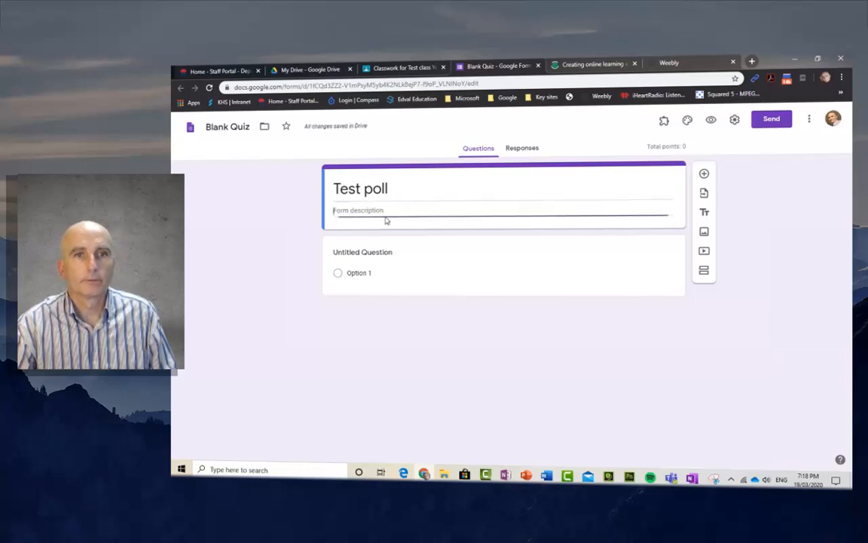
Make the first question a short-answer question with the text "Your name"
click(388, 252)
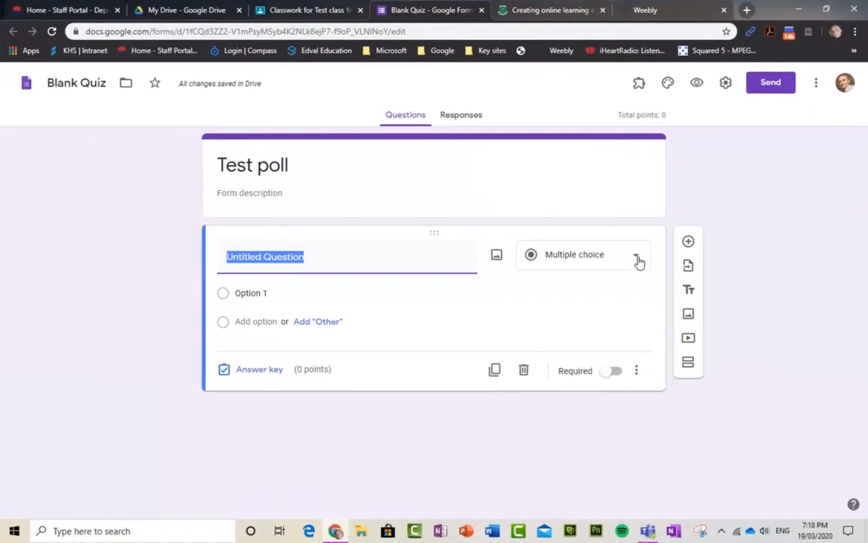
click(650, 259)
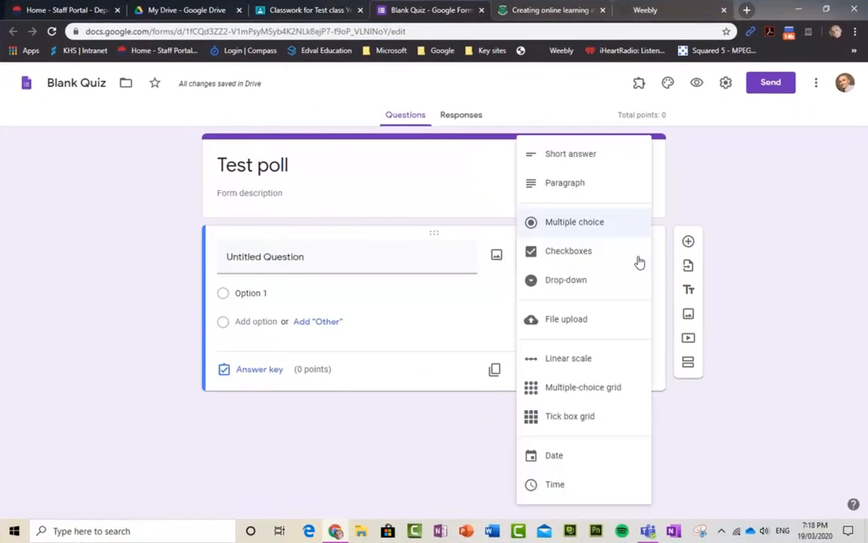
click(571, 156)
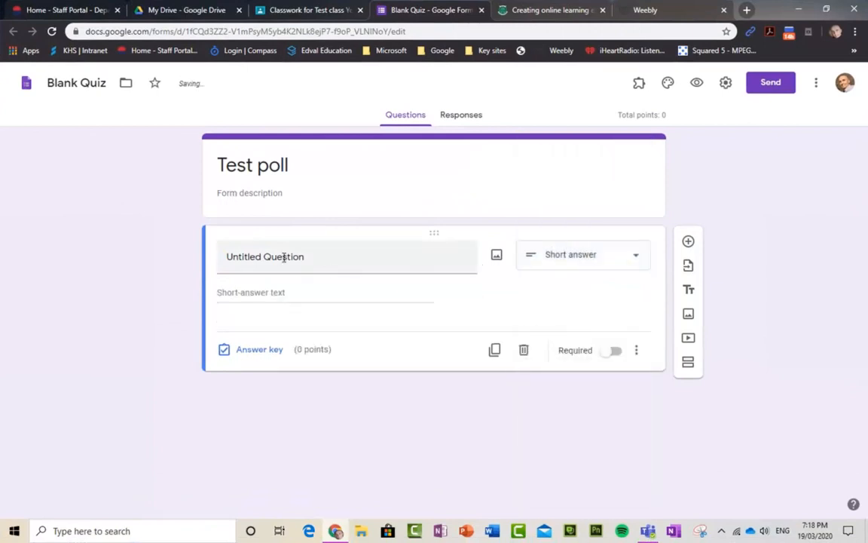
click(269, 257)
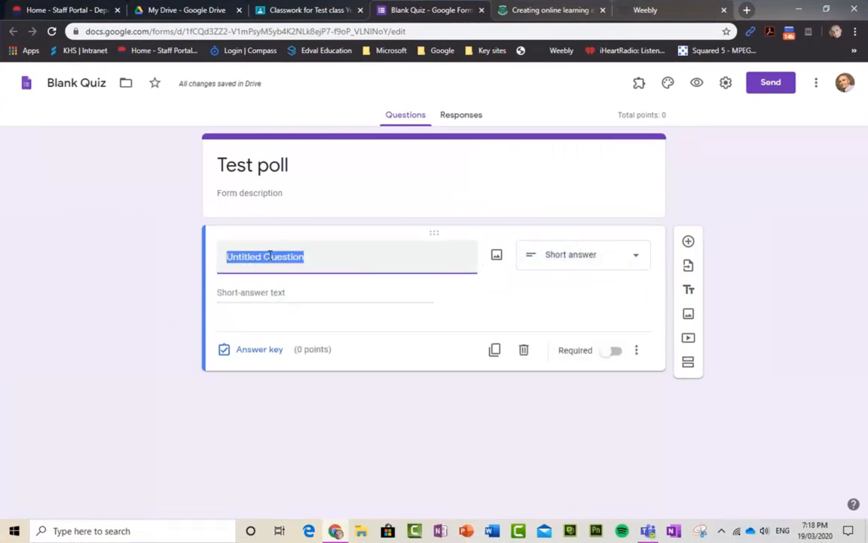
text(Your name)
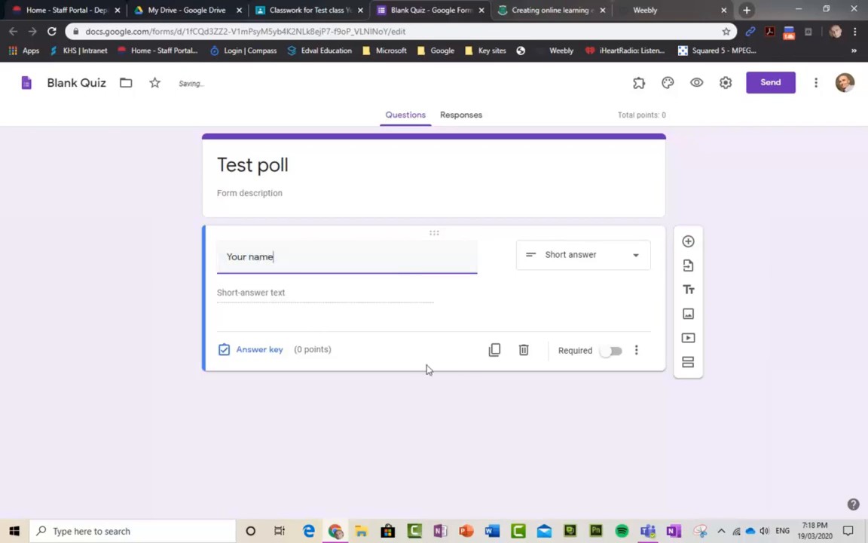
Add a second question to the form and make the "Your name" question required
click(689, 243)
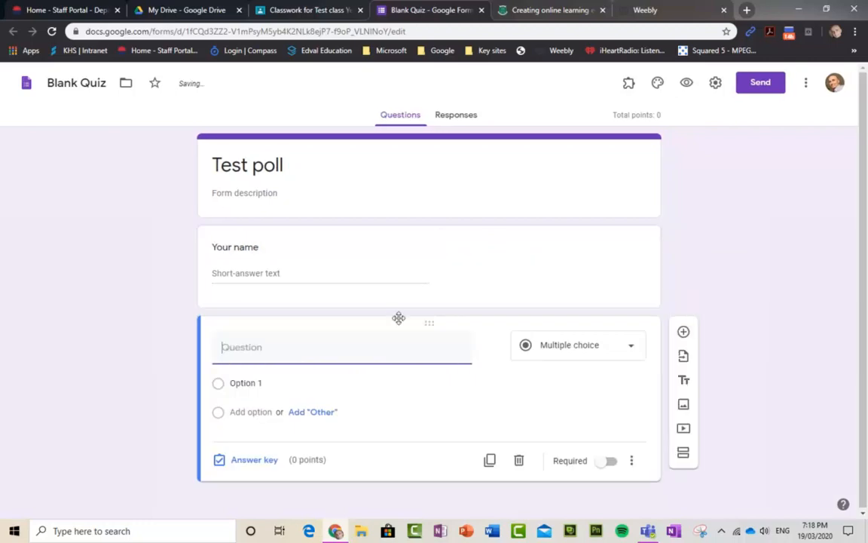
click(418, 265)
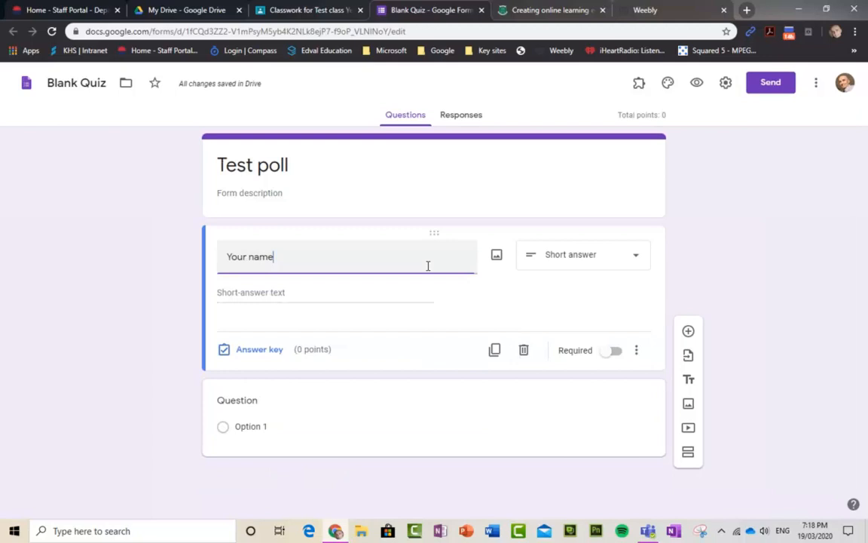
click(610, 351)
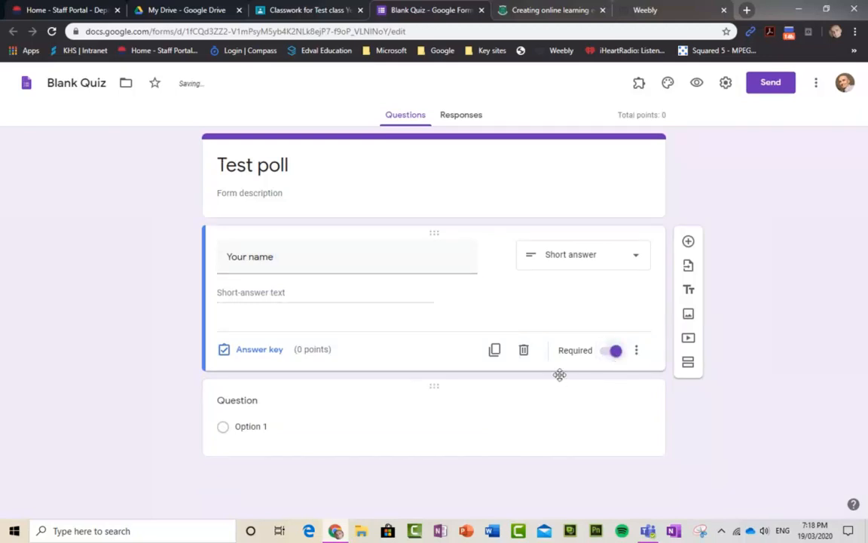
Enter "Test question" as the text of the second question, keeping it multiple choice
click(297, 417)
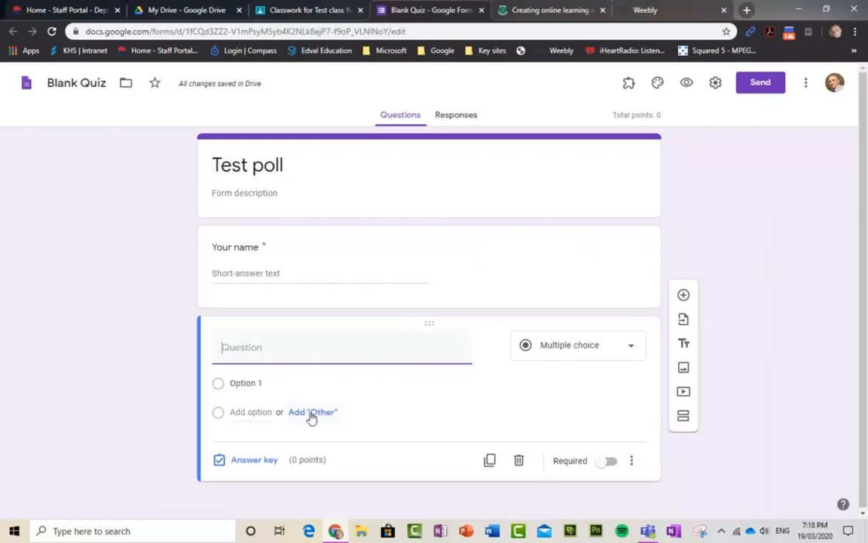
click(631, 349)
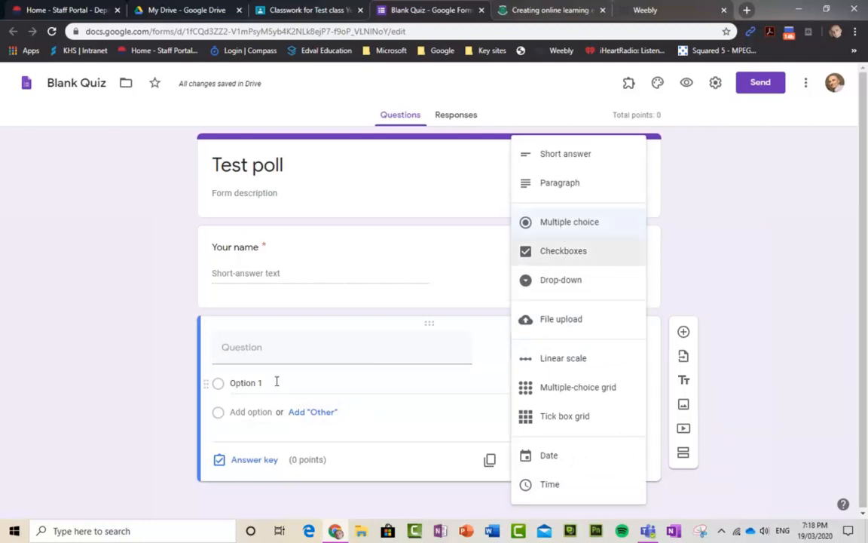
click(287, 351)
text(Test question)
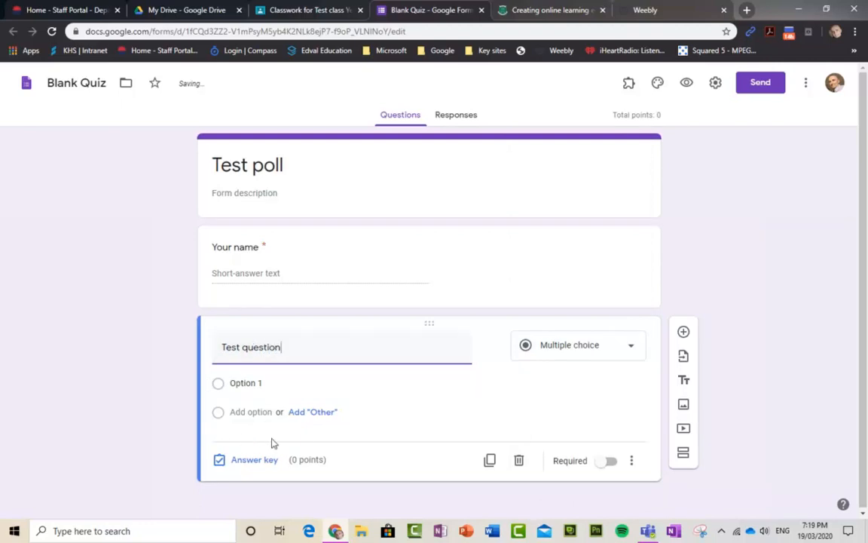
Give the multiple-choice question the options "jhfsjkskfjhs", "HJKhJKhj" and "lkjflkdjfld", followed by an "Other" option
click(319, 412)
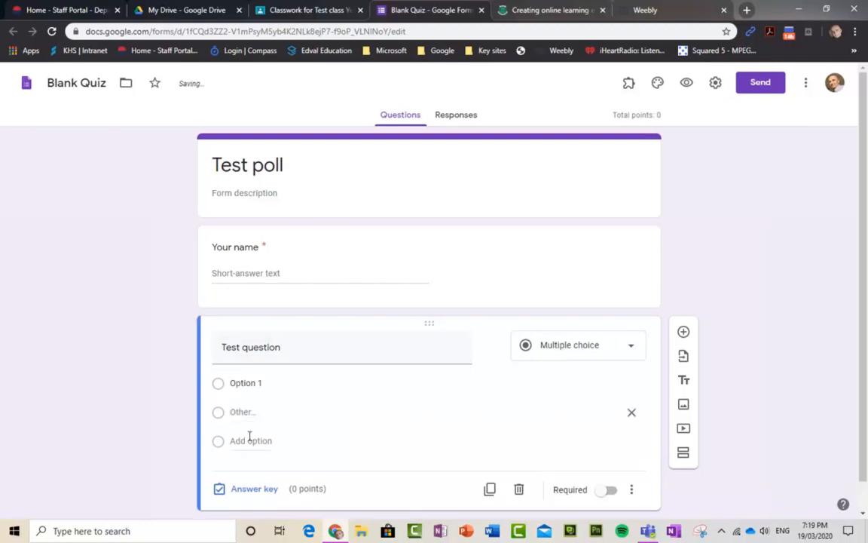
click(255, 383)
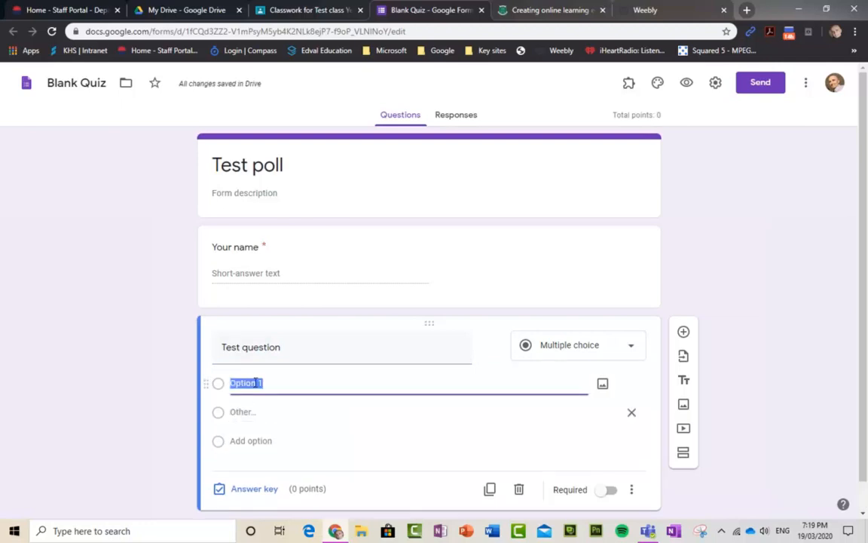
text(jhfsjkskfjhs)
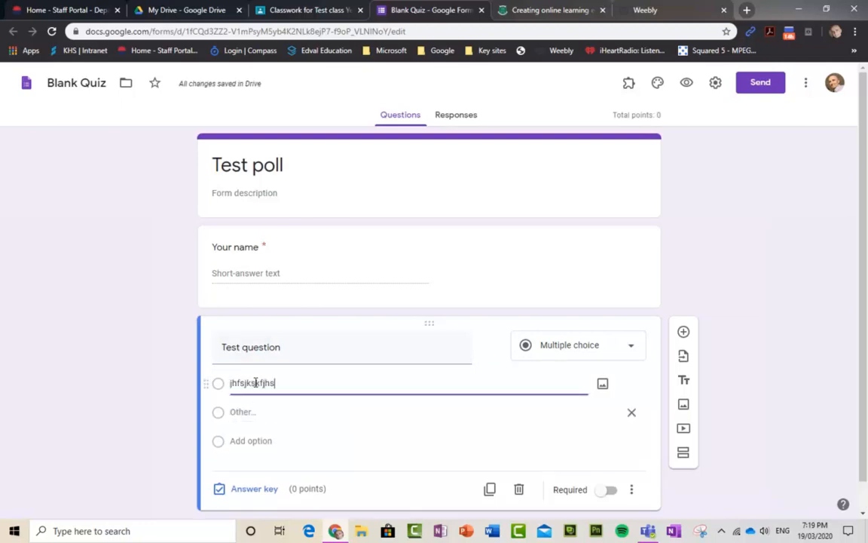
click(253, 413)
key(BackSpace)
click(246, 412)
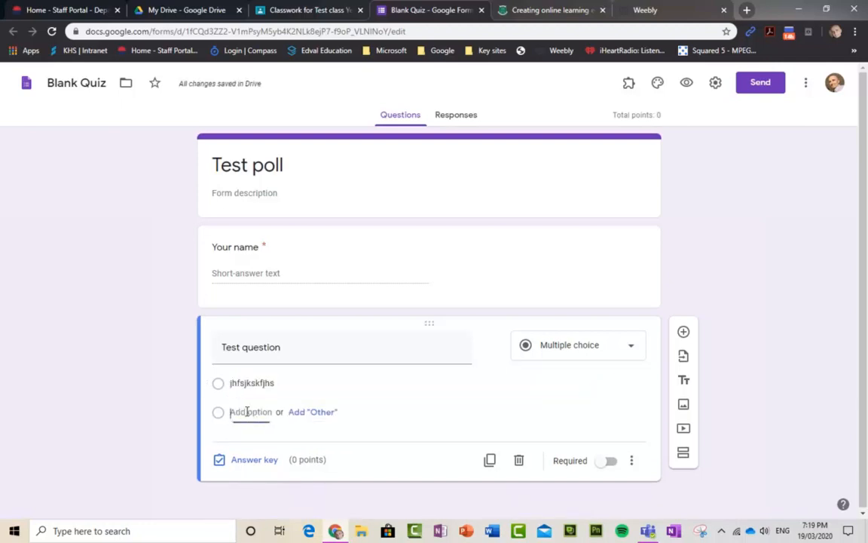
text(HJKhJKhj)
click(254, 441)
text(lkjflkdjfld)
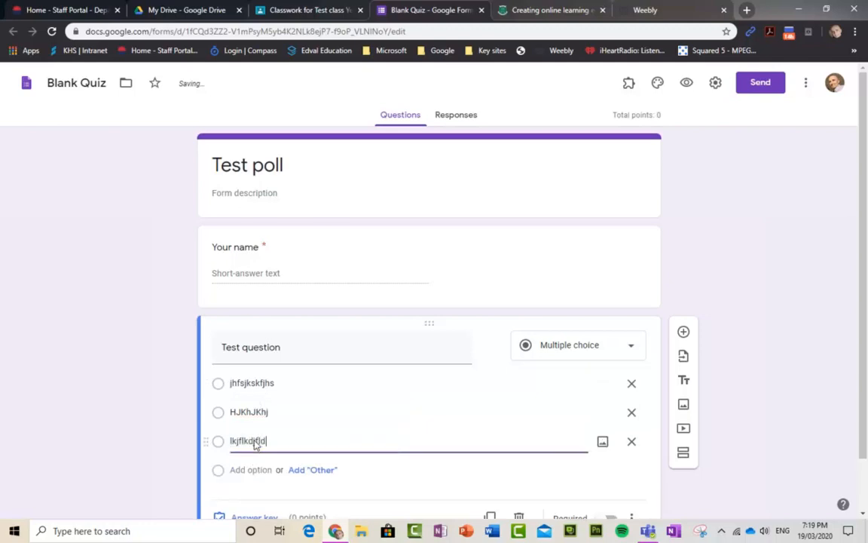
click(320, 471)
scroll(373, 466, down, 1)
scroll(475, 411, up, 2)
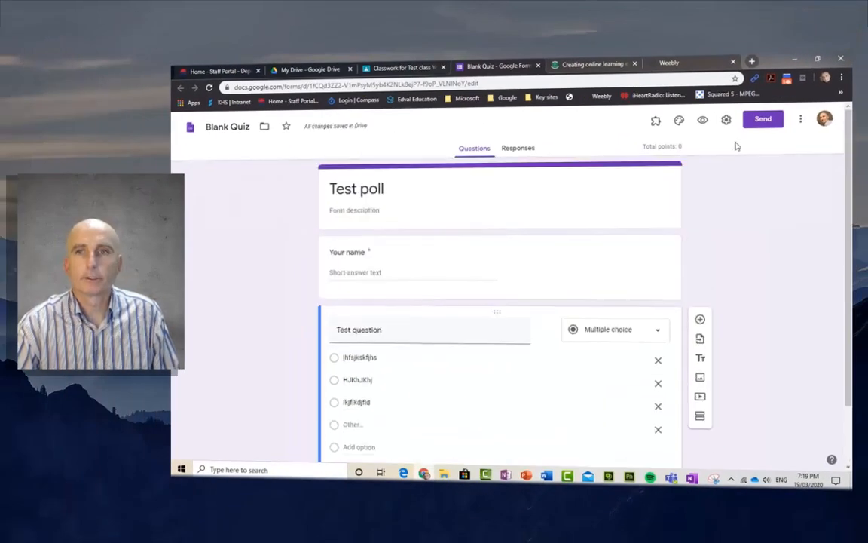
Preview the form as students see it, and return to the form editor
click(703, 120)
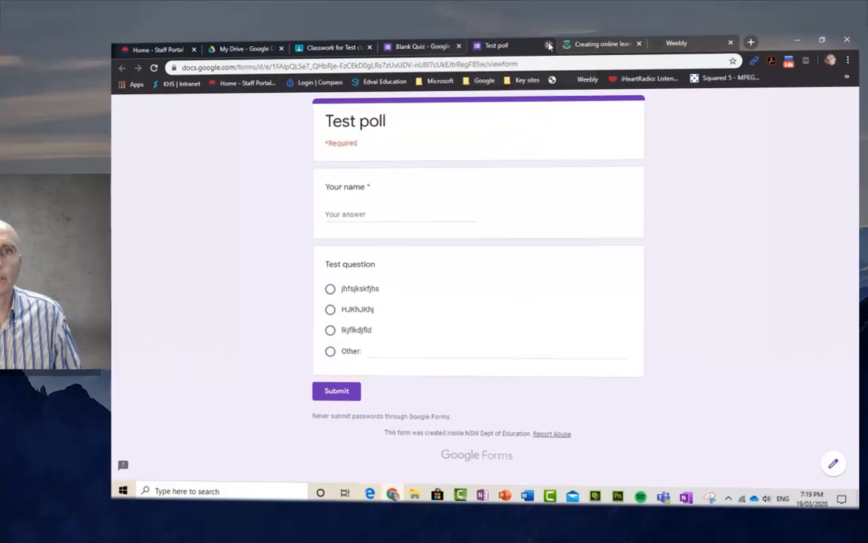
click(567, 66)
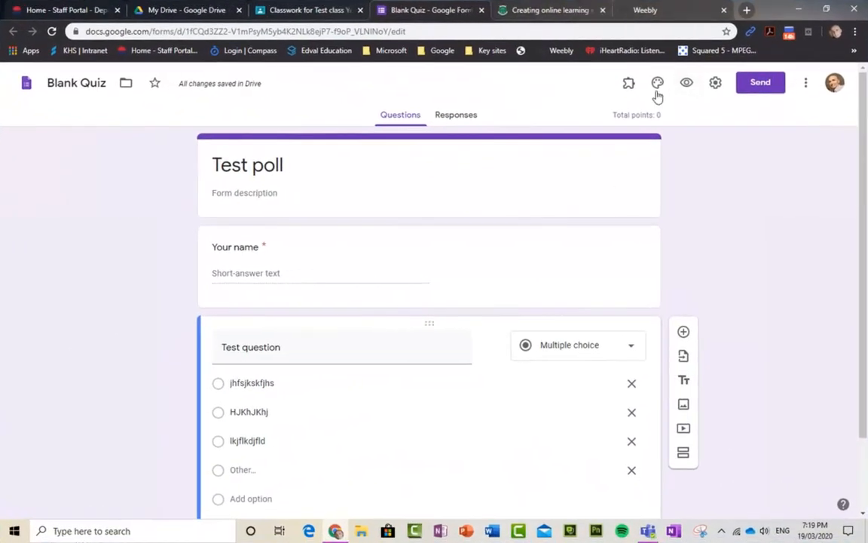
Change the form's theme colour from purple to the blue swatch beside indigo
click(658, 83)
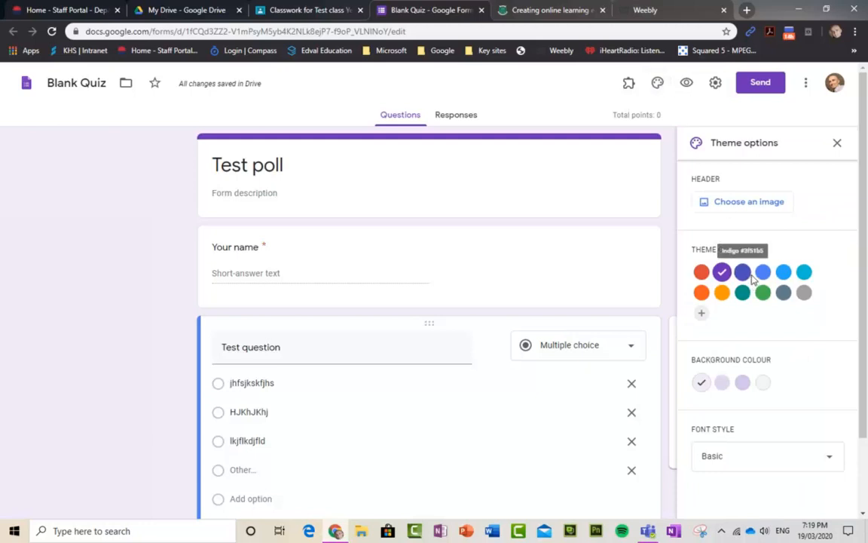
click(764, 273)
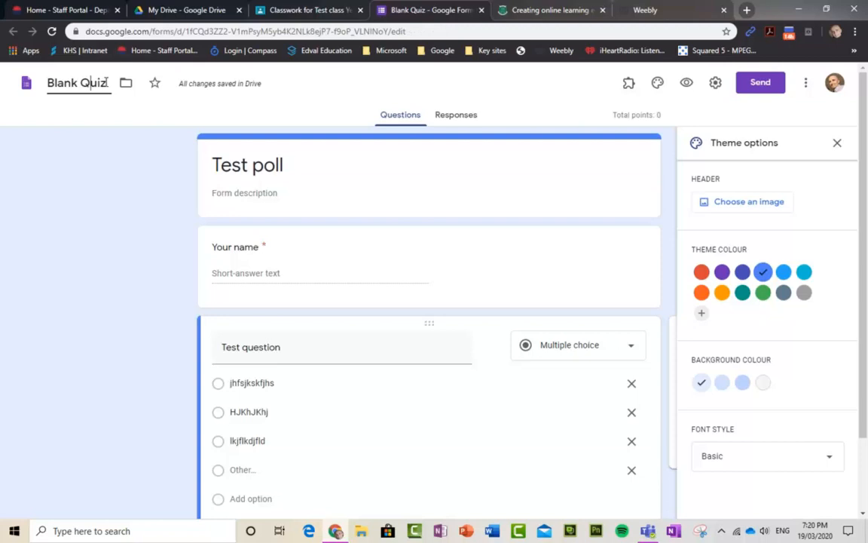
Rename the form file from Blank Quiz to "Test poll" and close the form
drag(106, 82, 42, 85)
text(Tes)
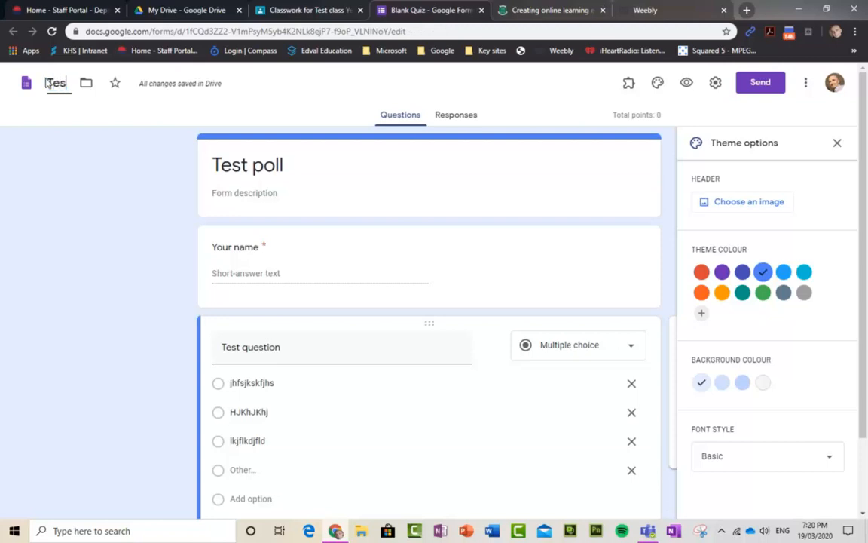
text(t poll)
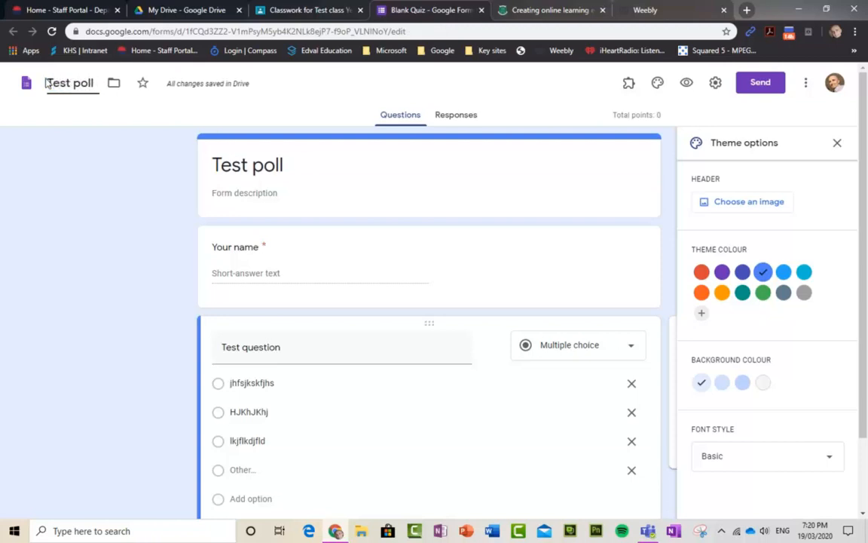
click(483, 10)
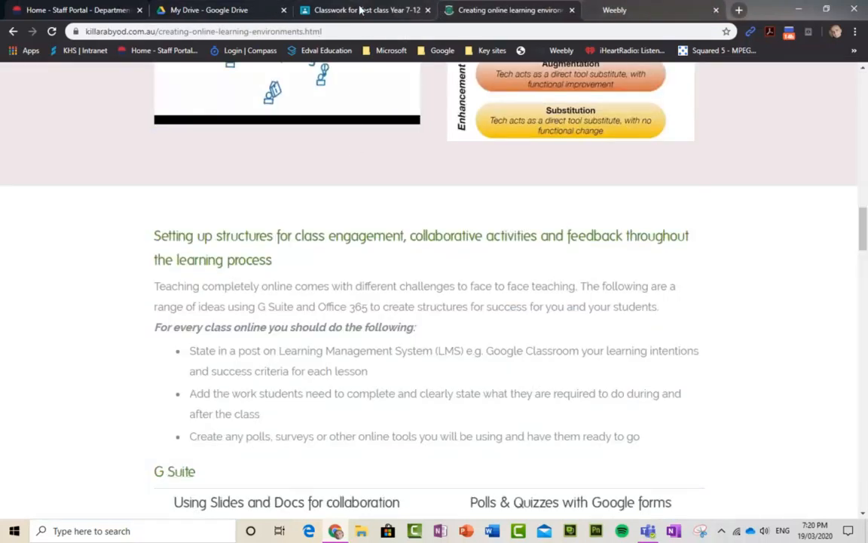
Return to the "Teacher lounge quiz" assignment in Google Classroom and assign it to all students
click(364, 9)
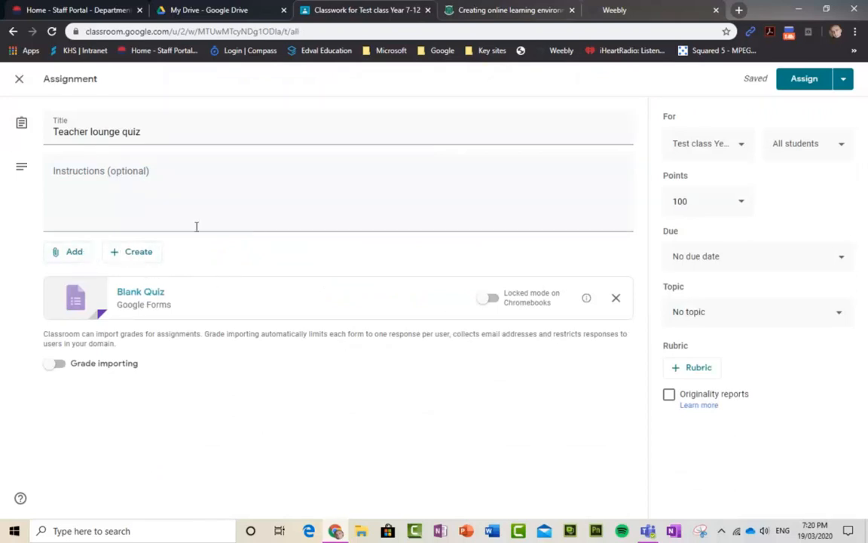
click(809, 84)
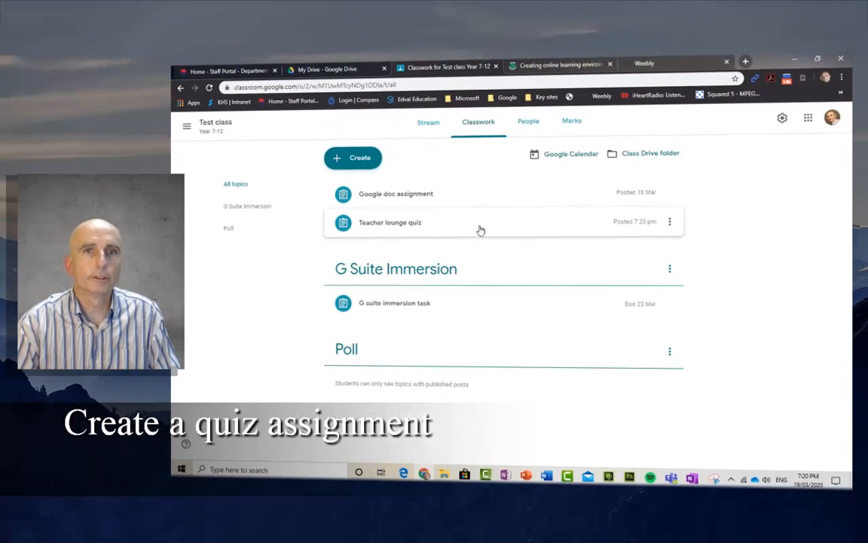
Create a new classwork topic named "Unit quizzes"
click(355, 159)
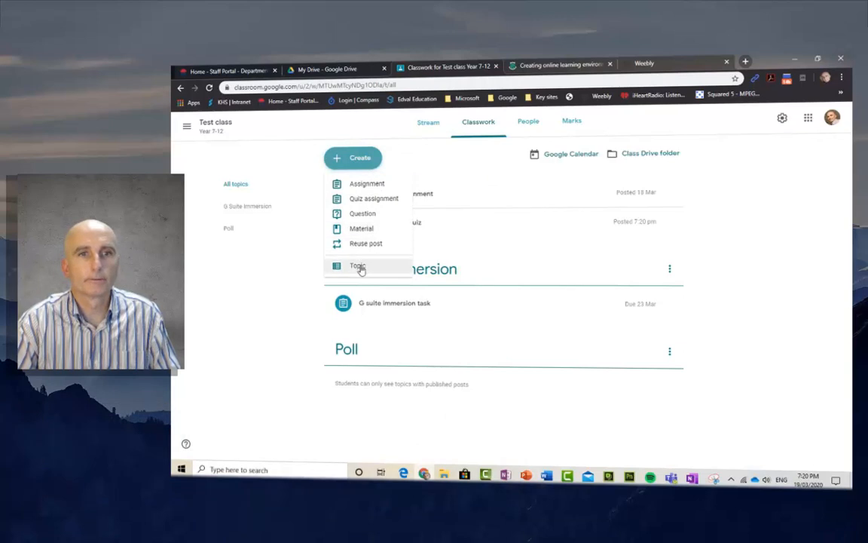
click(359, 267)
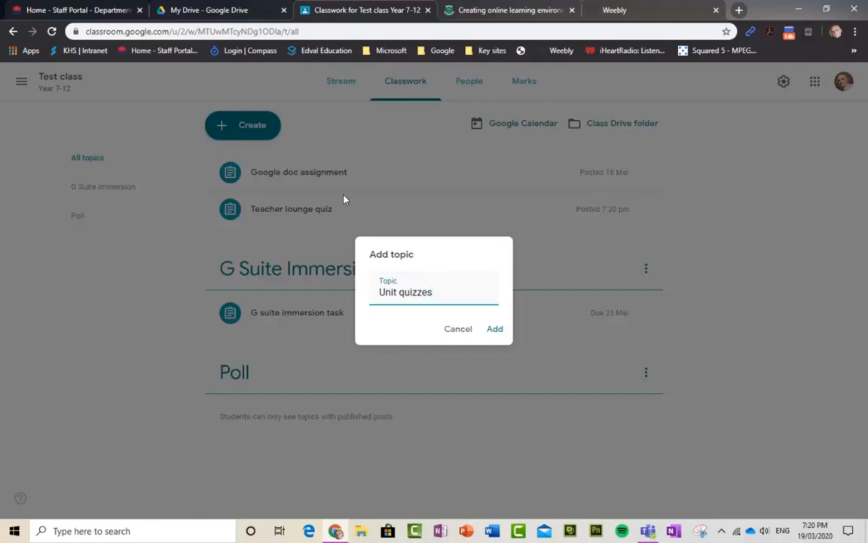
click(495, 330)
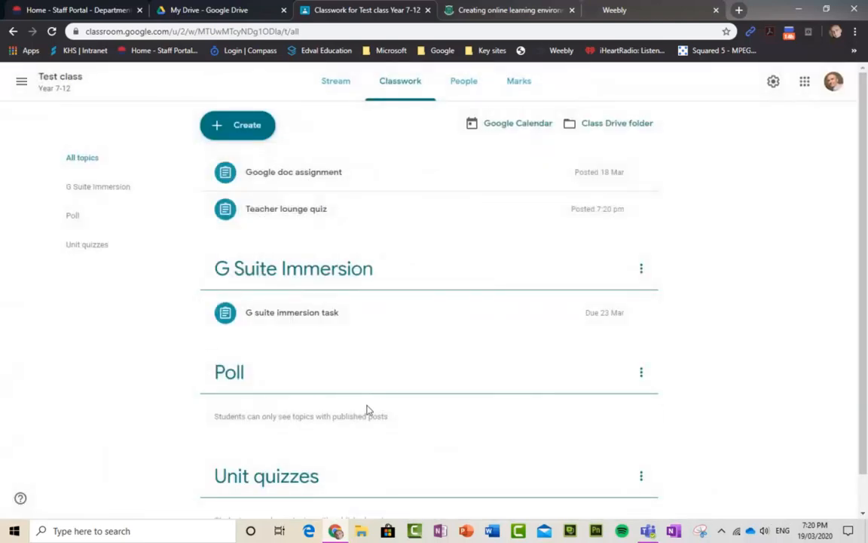
scroll(336, 332, down, 1)
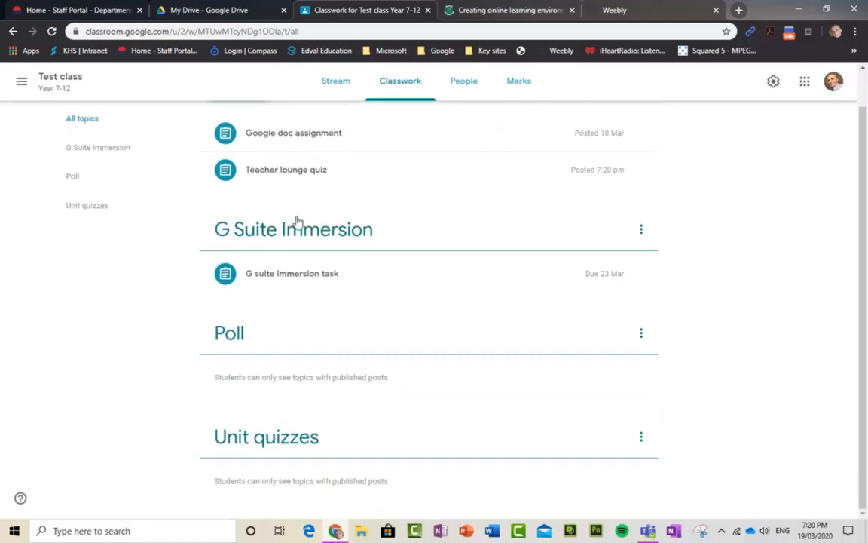
Create a new quiz assignment in the classwork and title it "Unit quiz"
scroll(249, 151, up, 1)
click(252, 124)
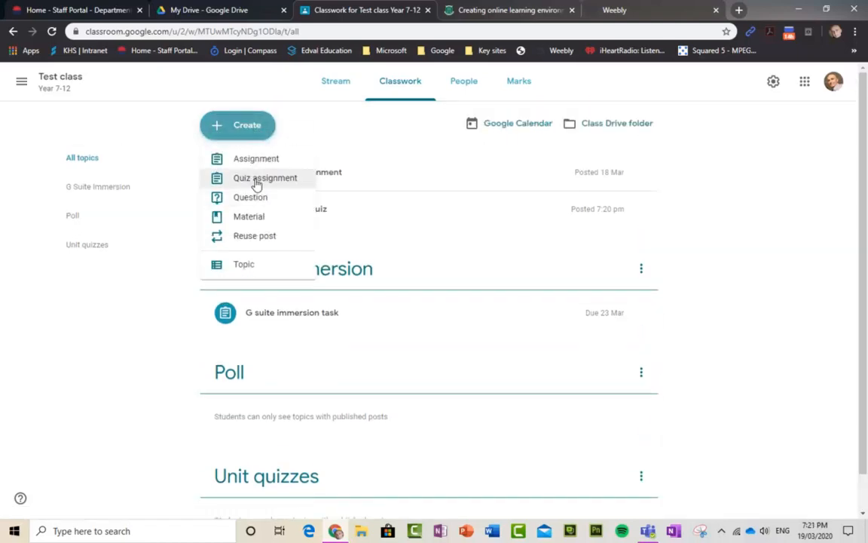
click(241, 181)
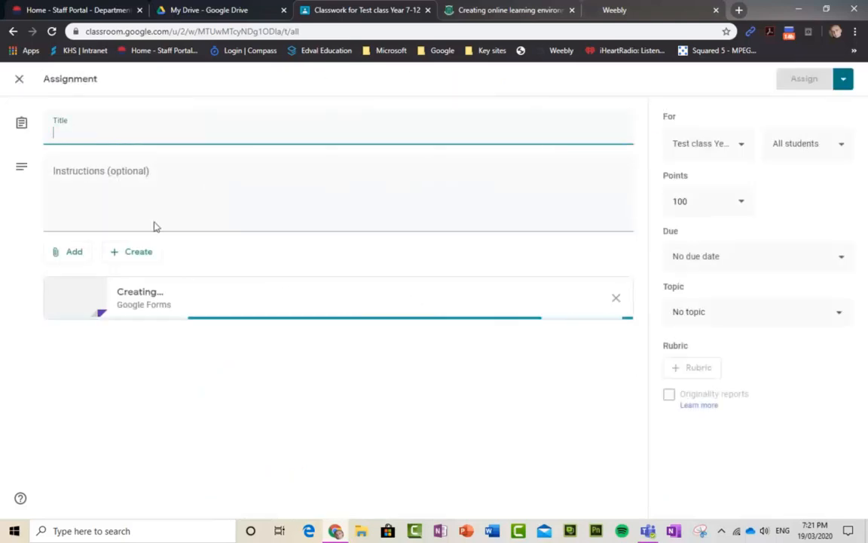
click(68, 127)
text(Unit quiz)
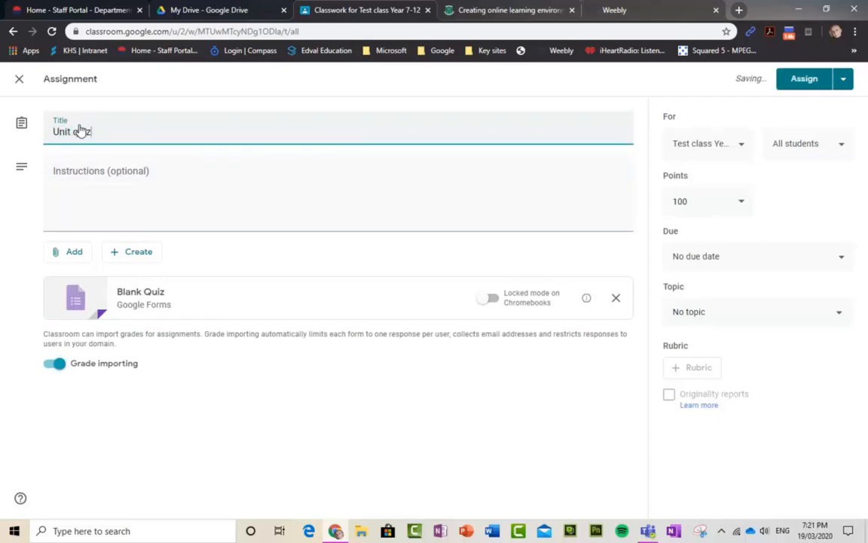
Open the attached Blank Quiz form and change both its file name and its form title to "Unit quiz"
click(159, 294)
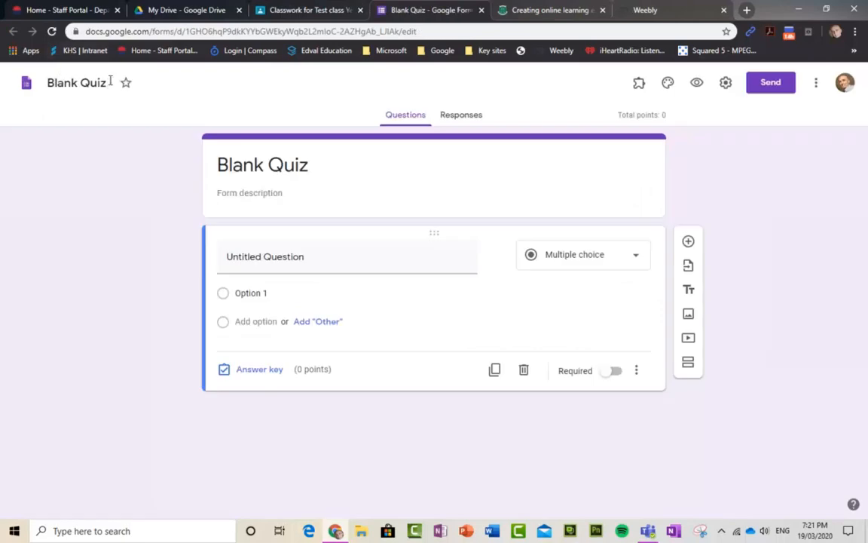
click(107, 83)
key(BackSpace)
key(BackSpace)
key(BackSpace)
key(BackSpace)
key(BackSpace)
key(BackSpace)
key(BackSpace)
key(BackSpace)
key(BackSpace)
key(BackSpace)
text(Unit)
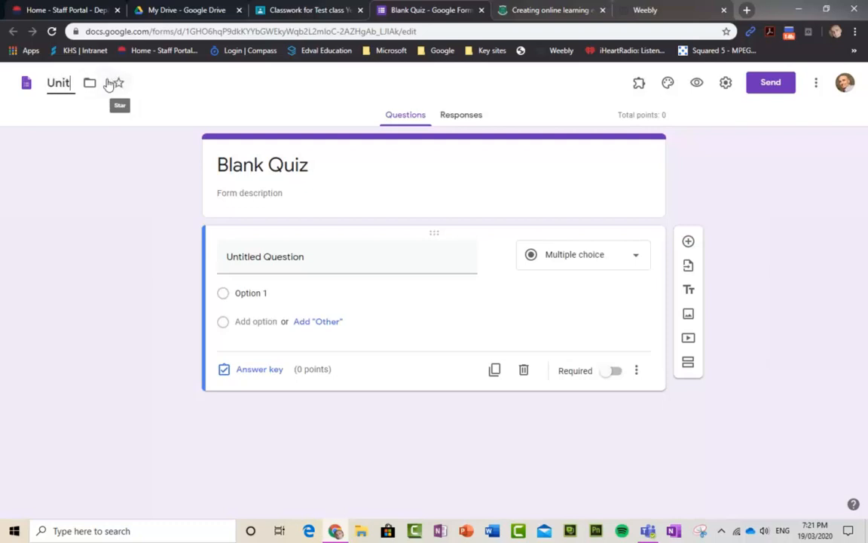
text( quiz)
click(310, 160)
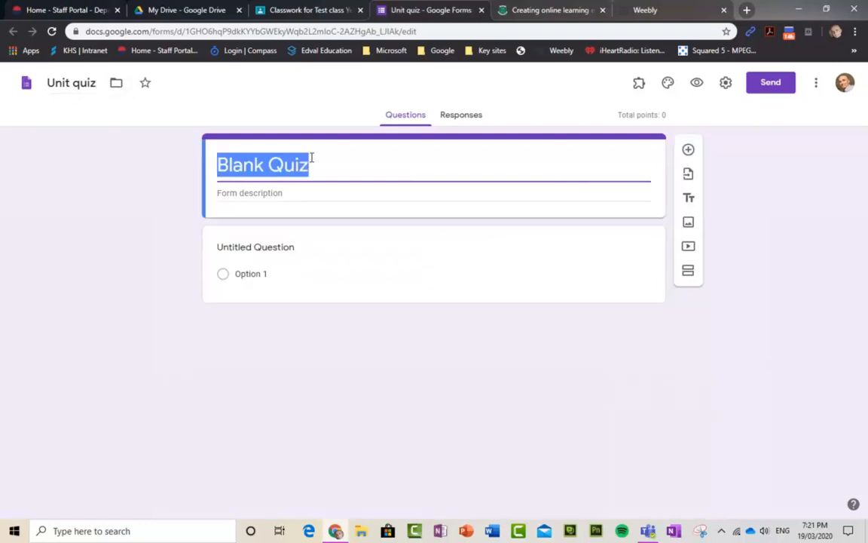
text(Unit quiz)
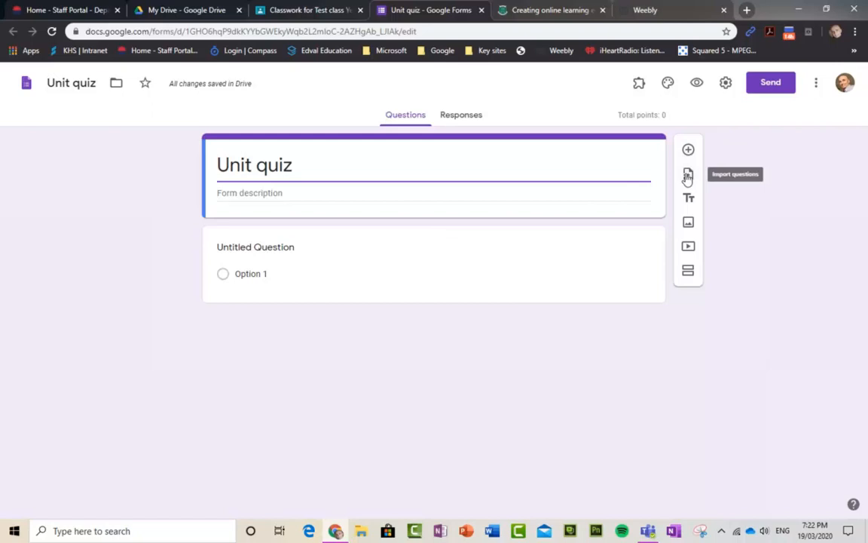
click(689, 225)
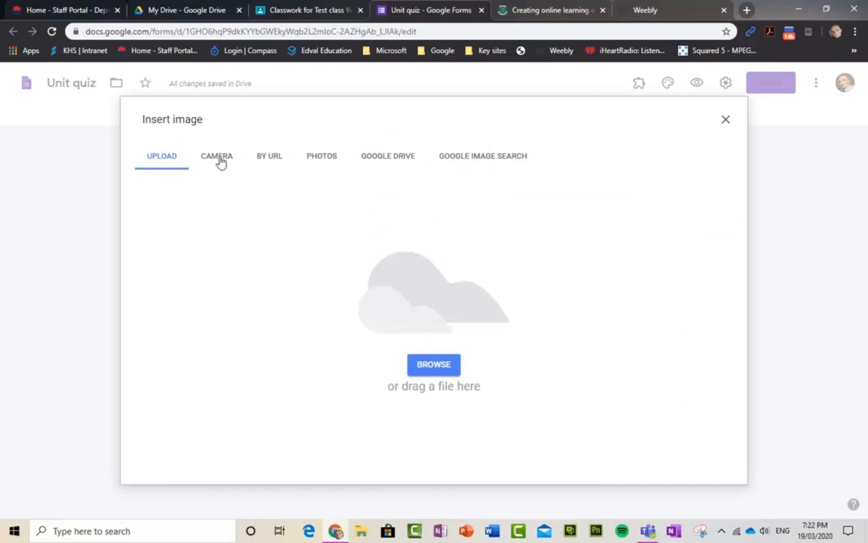
click(483, 158)
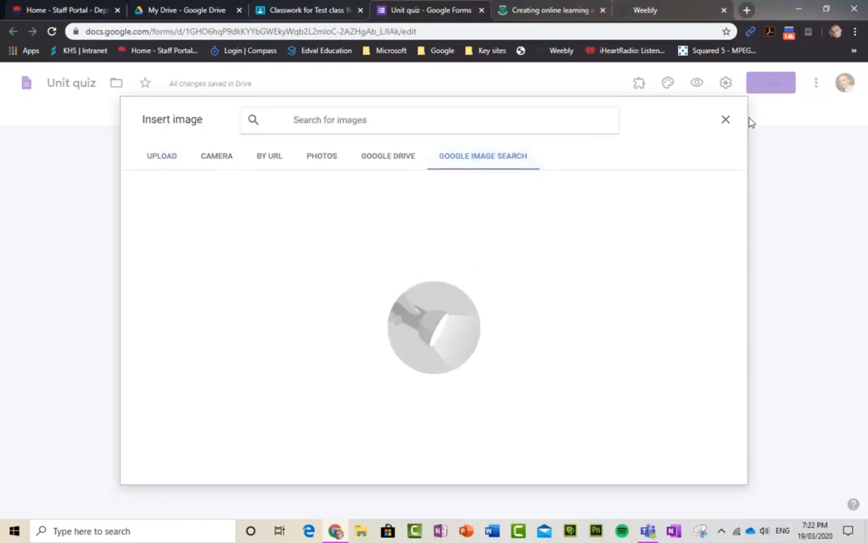
click(725, 120)
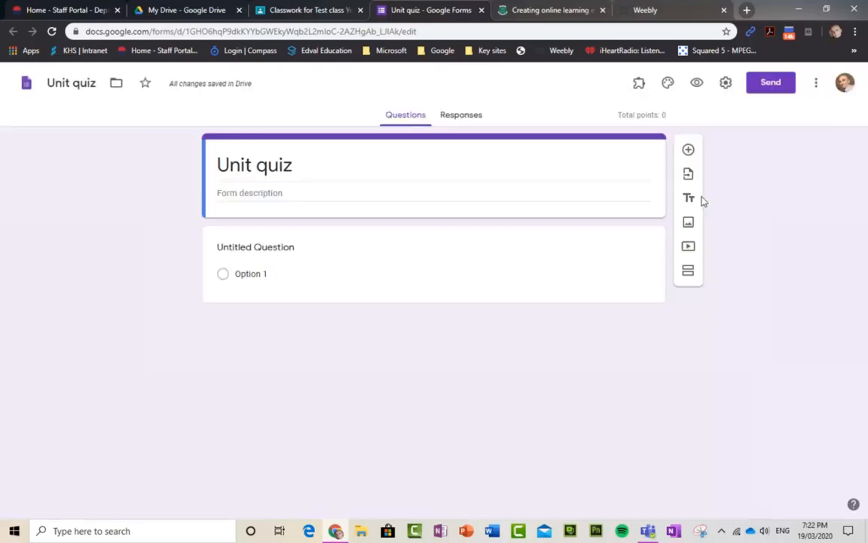
click(690, 273)
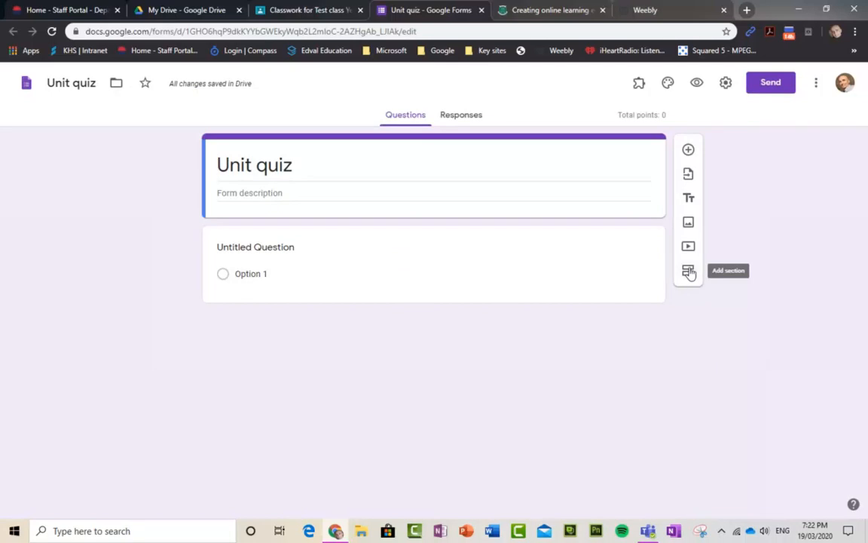
Choose the Killara High School BYOD 2017 Teacher Survey as the source form for importing questions
click(689, 174)
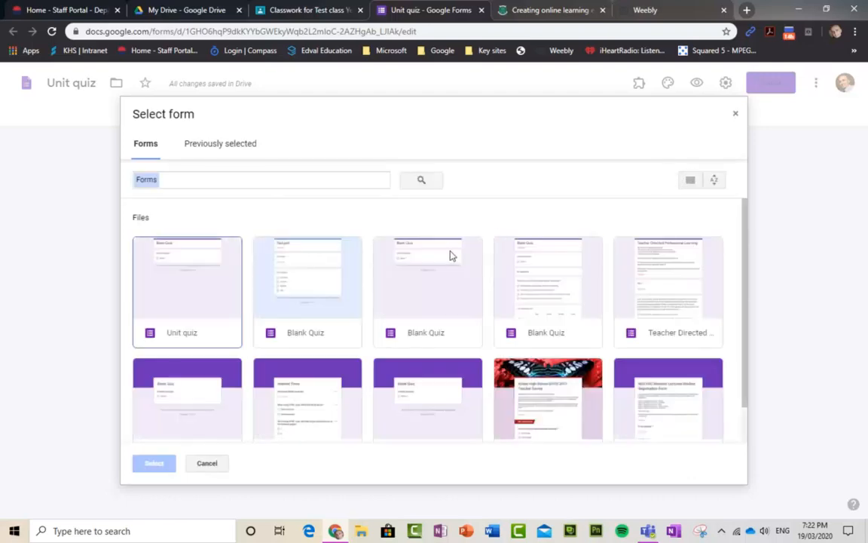
scroll(570, 312, down, 1)
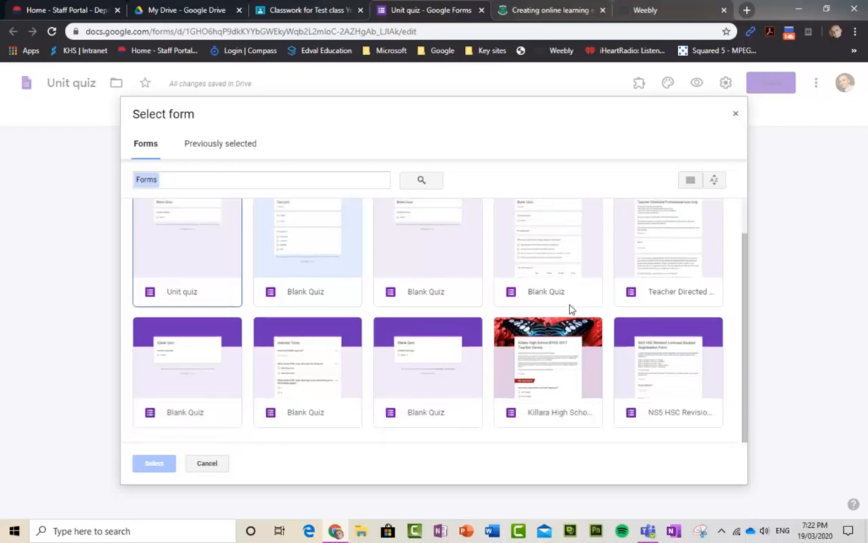
click(567, 372)
click(158, 463)
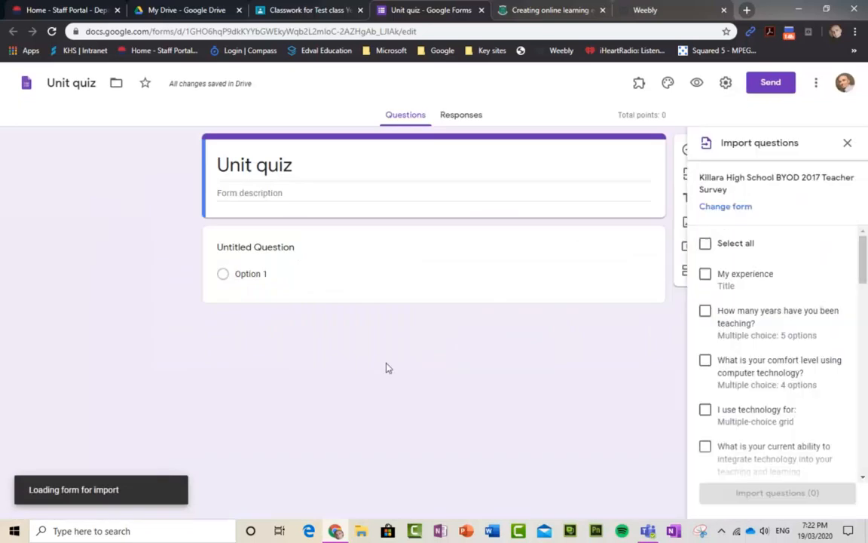
Import the "My experience" title, the technology integration ability question, the "Interactive White Board (IWB) useage" title and the question on using IWB interactive functions
scroll(865, 293, down, 2)
scroll(865, 293, up, 3)
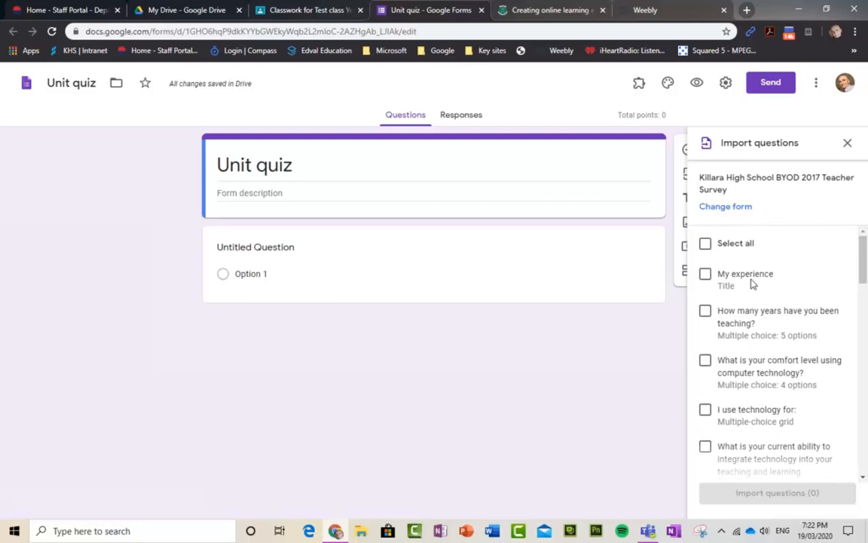
click(754, 278)
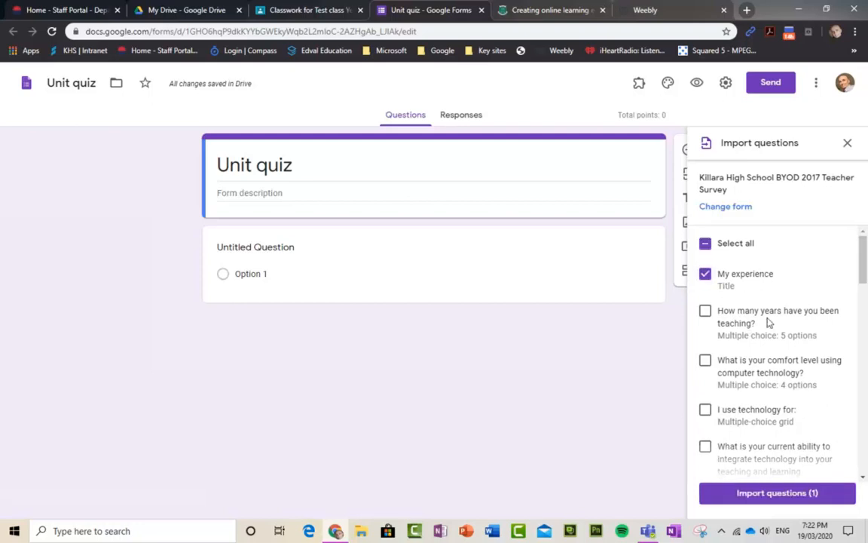
scroll(754, 332, down, 1)
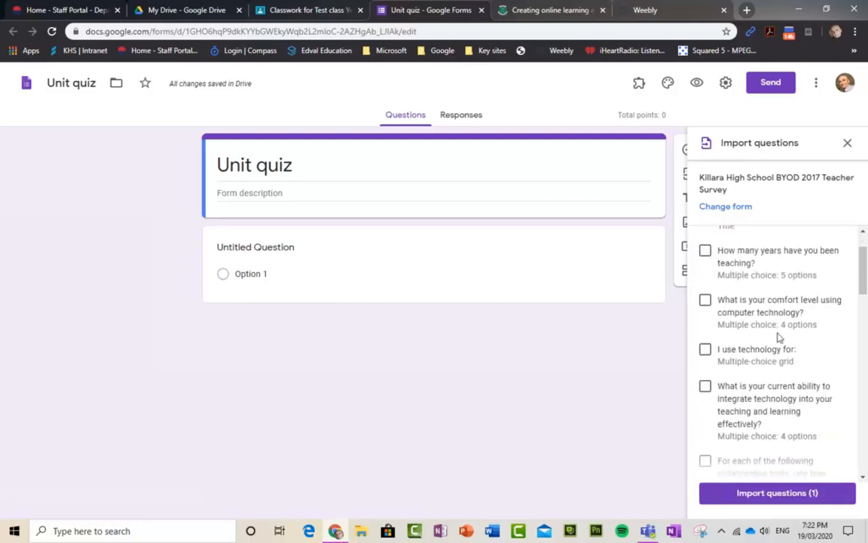
click(705, 387)
scroll(707, 339, down, 4)
click(705, 297)
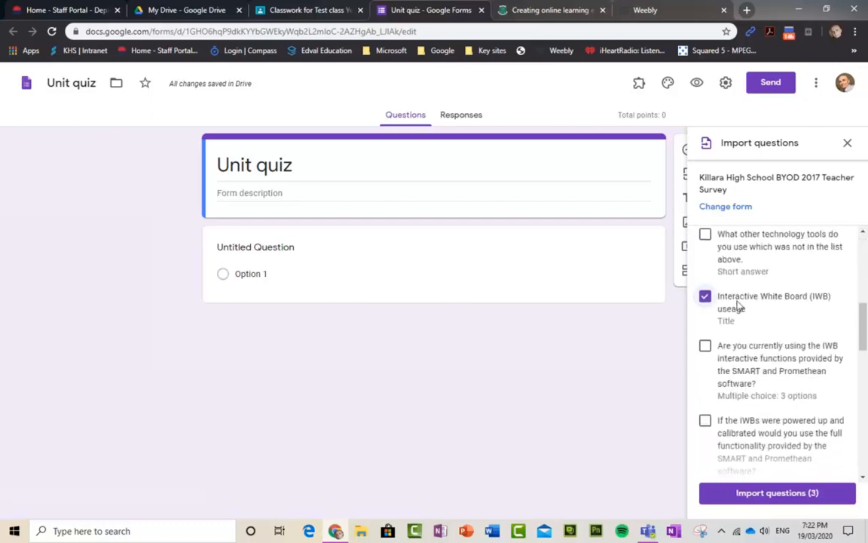
click(705, 345)
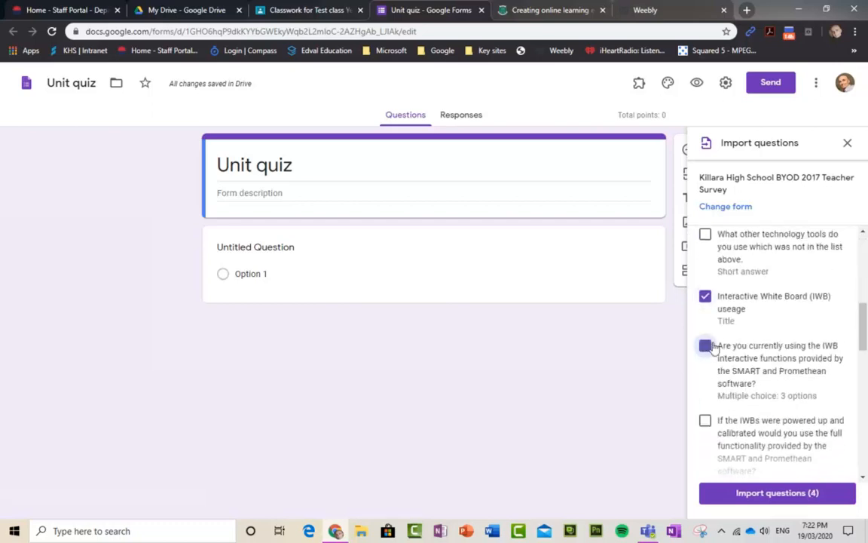
click(787, 495)
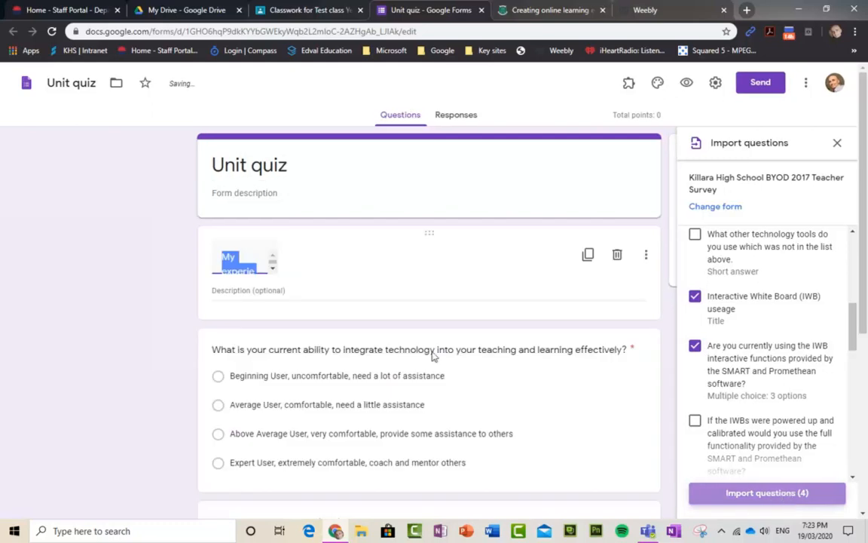
Change the text of the untitled multiple-choice question at the end of the form to "Test question"
scroll(483, 310, down, 4)
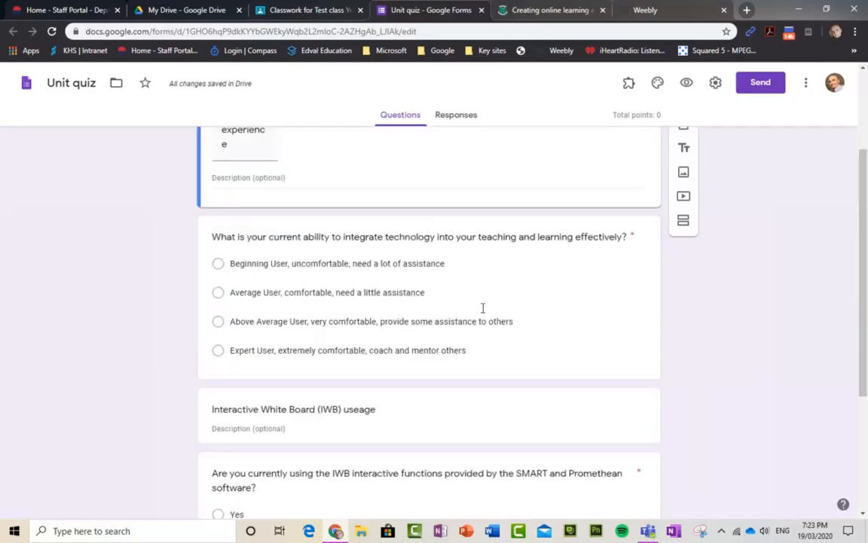
scroll(485, 304, up, 2)
scroll(485, 305, down, 2)
click(311, 449)
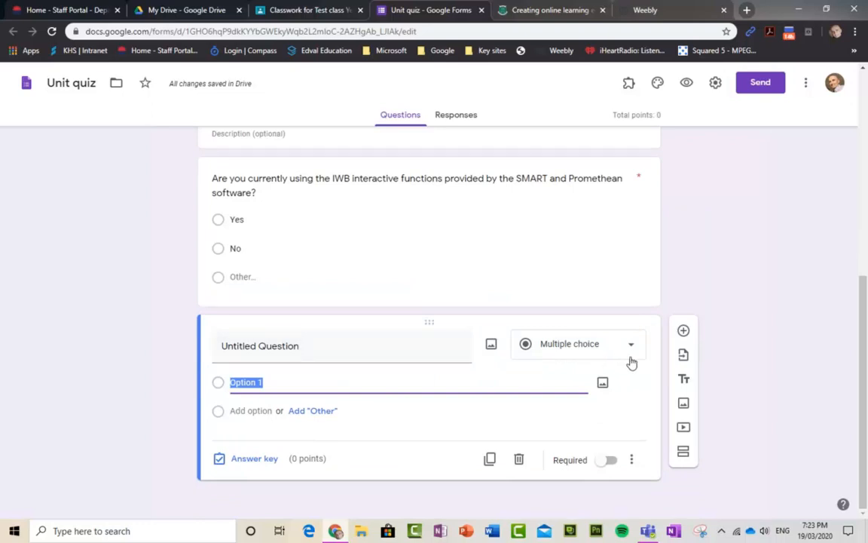
click(294, 346)
text(Tes)
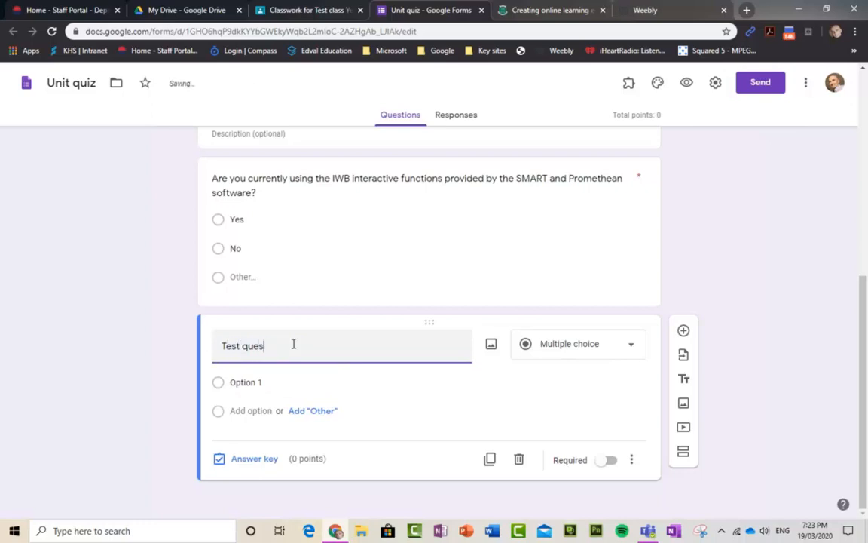
Give "Test question" three answer choices: Option 1, Option 2 and Option 3
click(270, 381)
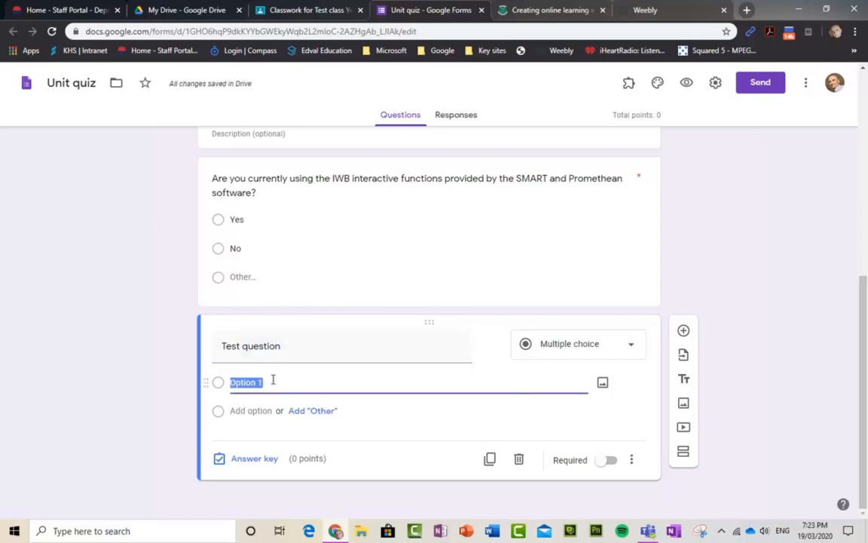
text(Op)
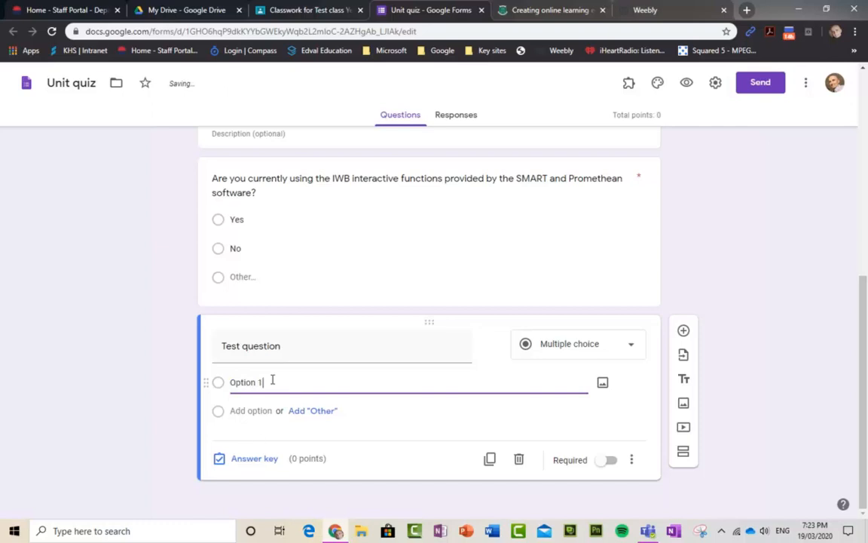
click(253, 411)
text(Option 2)
click(255, 438)
text(Option 3)
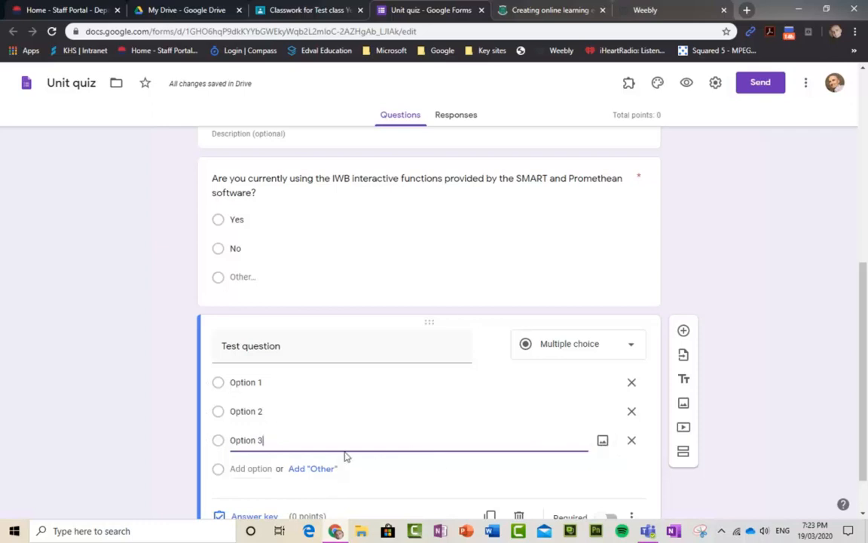
Set the answer key of "Test question" to 4 points with Option 3 as the correct answer
scroll(346, 458, down, 1)
click(254, 460)
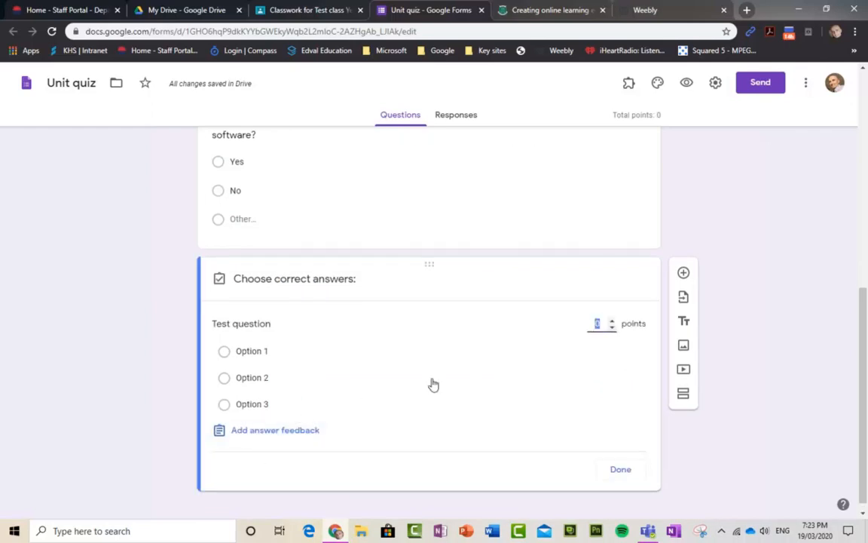
click(613, 321)
click(240, 405)
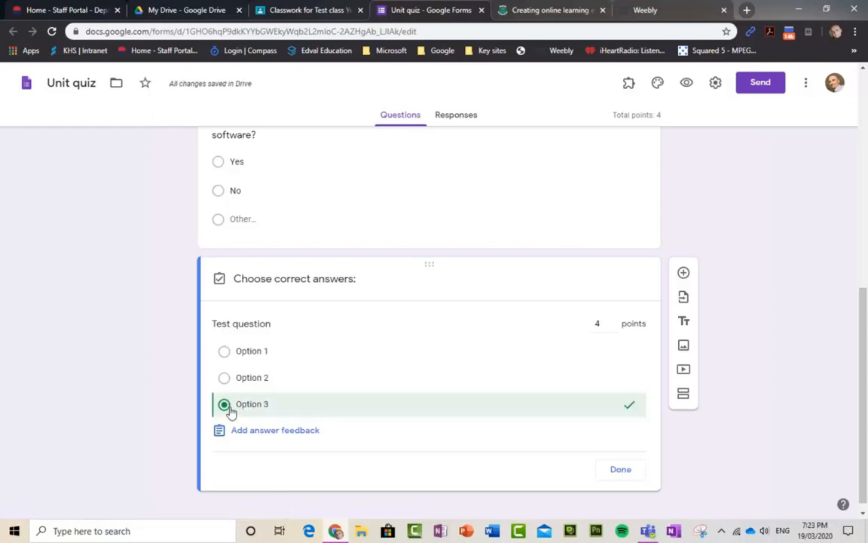
click(625, 470)
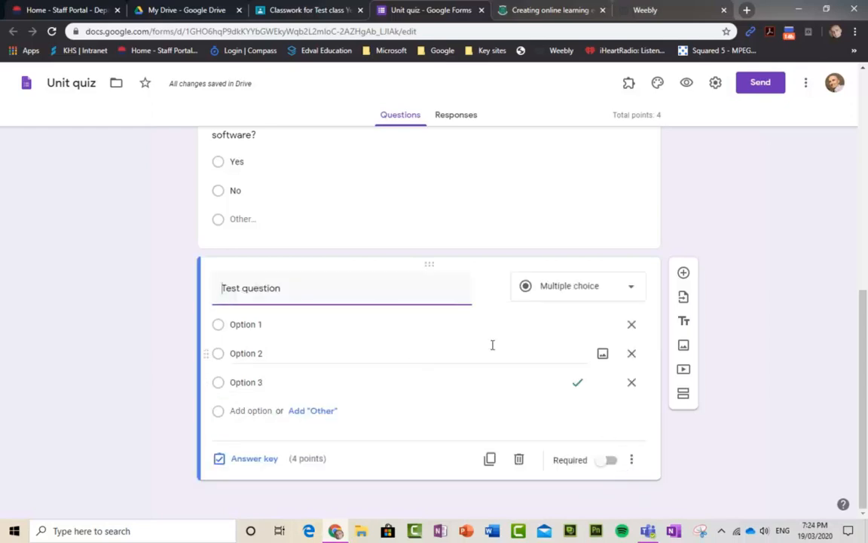
Turn on shuffled question order in the presentation settings of the "Unit quiz" form
scroll(468, 362, up, 2)
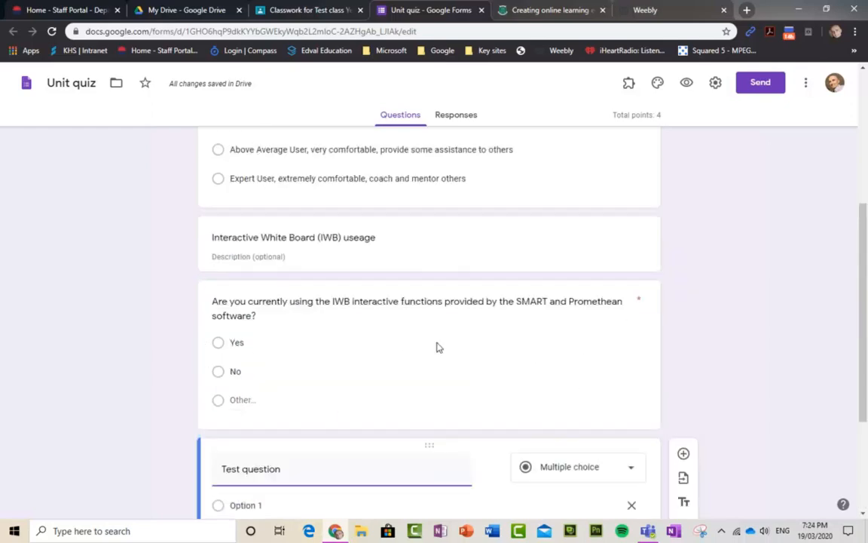
scroll(467, 384, down, 2)
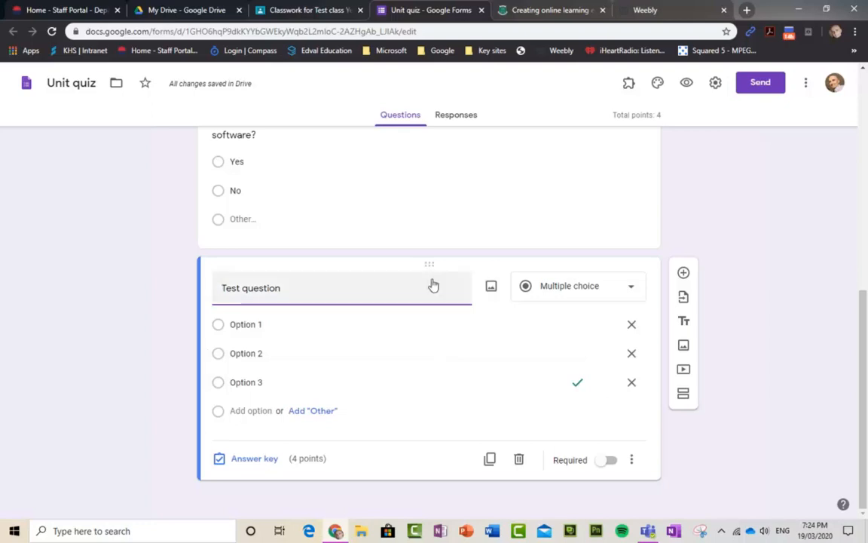
scroll(444, 279, up, 6)
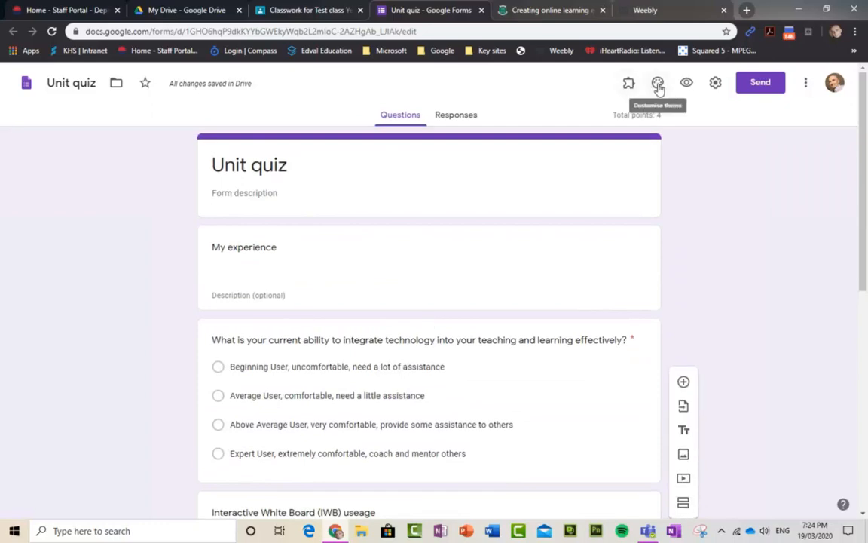
click(716, 85)
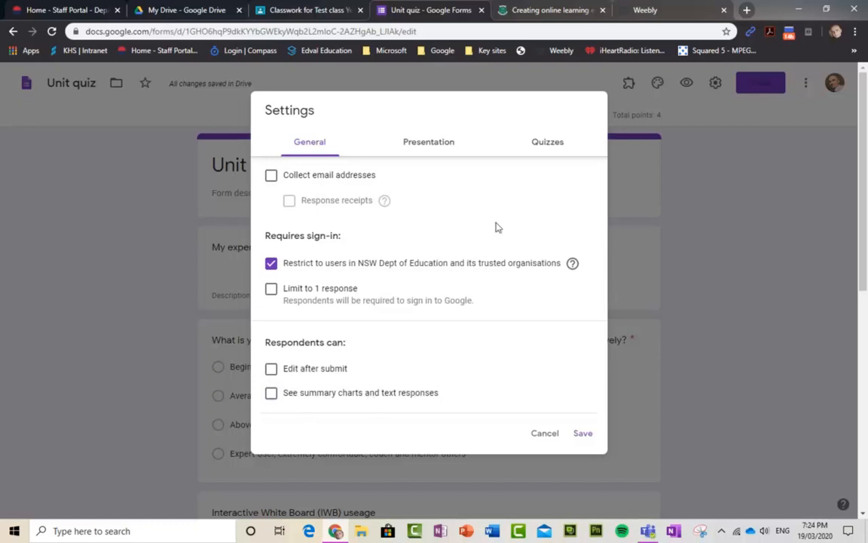
click(434, 147)
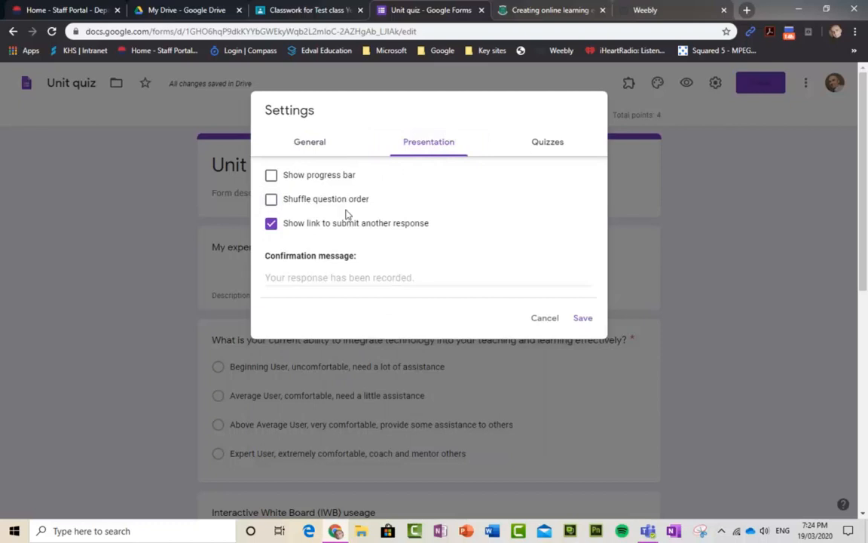
click(276, 202)
Review the quiz options for locked mode, mark release and what respondents can see, and save the form settings
click(554, 142)
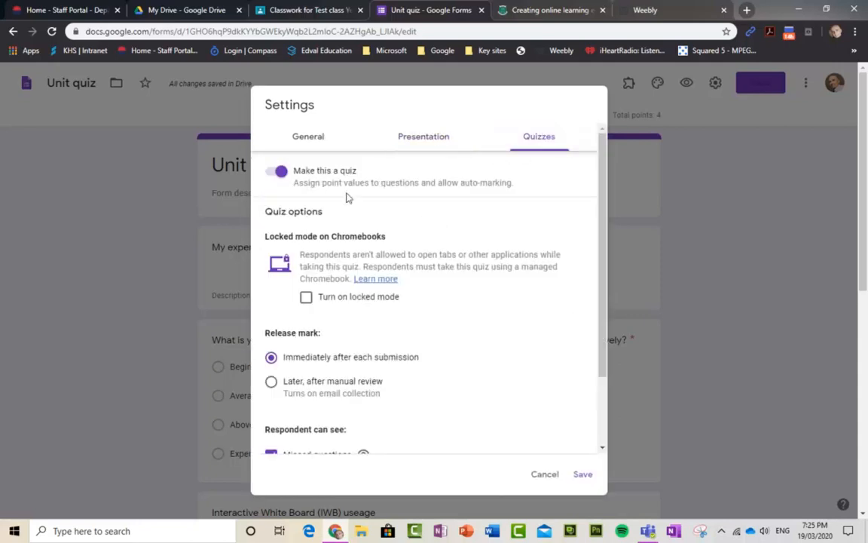
scroll(395, 373, down, 2)
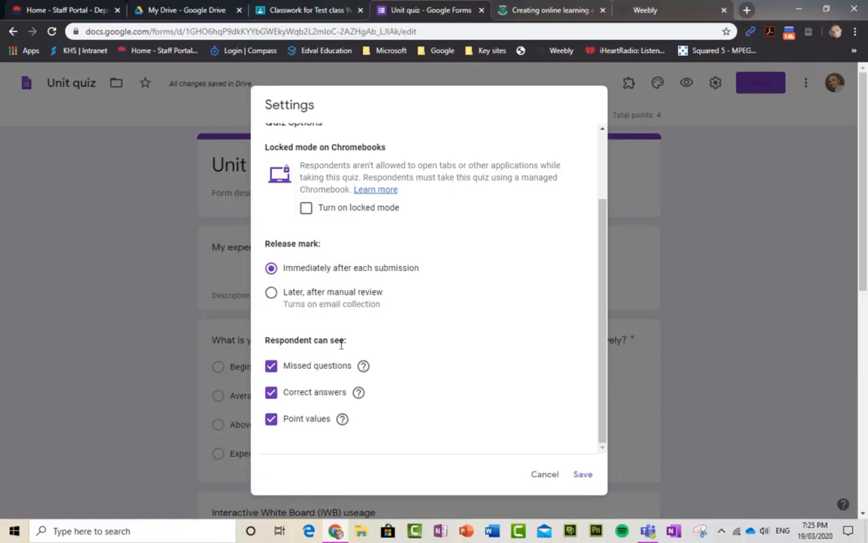
scroll(360, 364, up, 2)
click(584, 474)
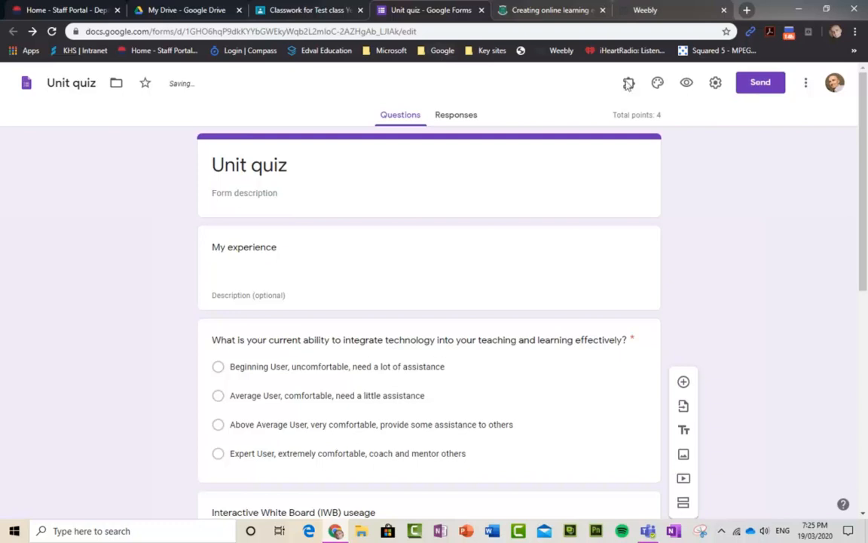
Change the form's theme colour to orange and close the form to return to the Classroom assignment
click(659, 85)
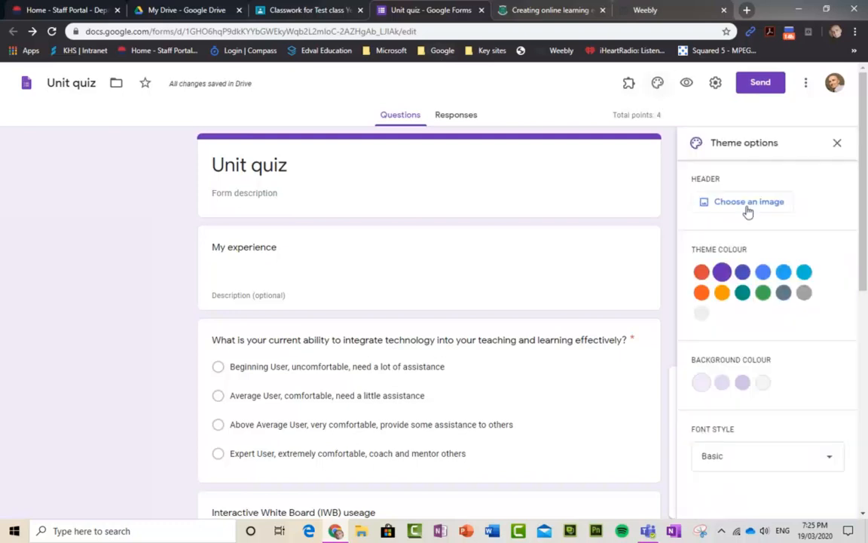
click(722, 292)
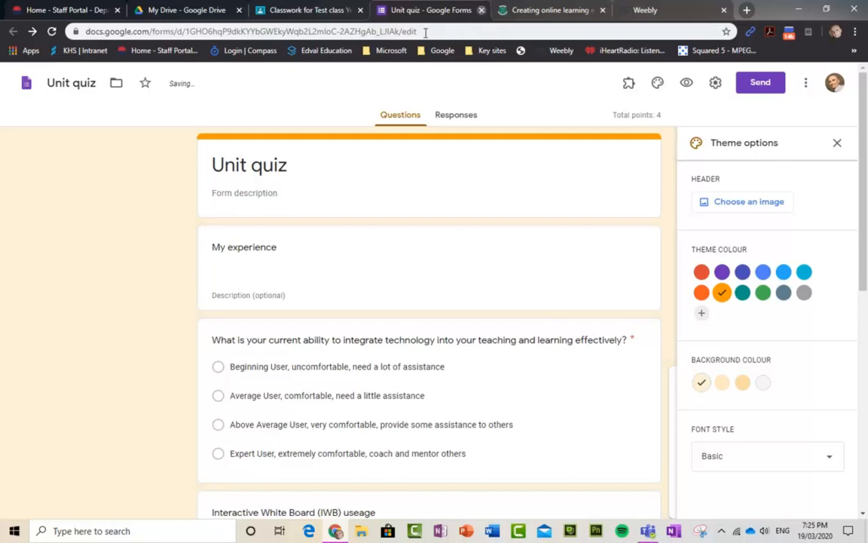
click(481, 10)
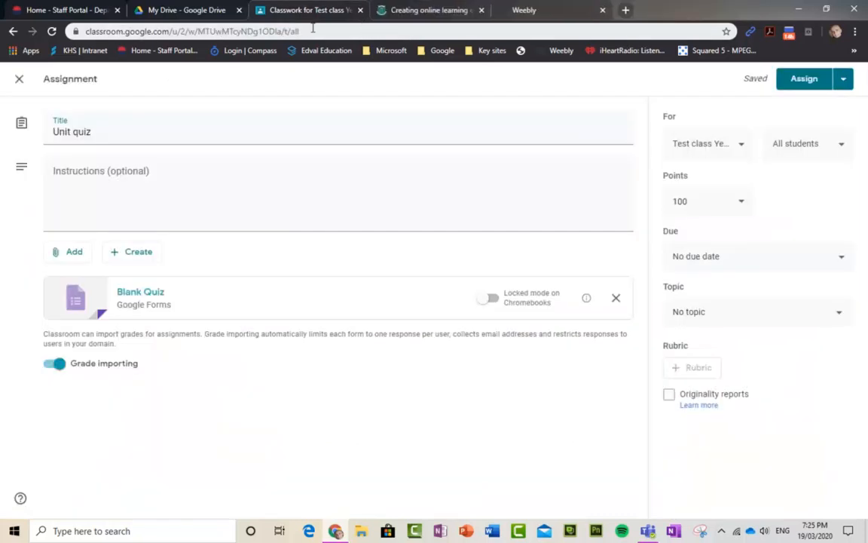
Assign "Unit quiz" to all students of the test class and move it under the "Unit quizzes" topic
click(804, 79)
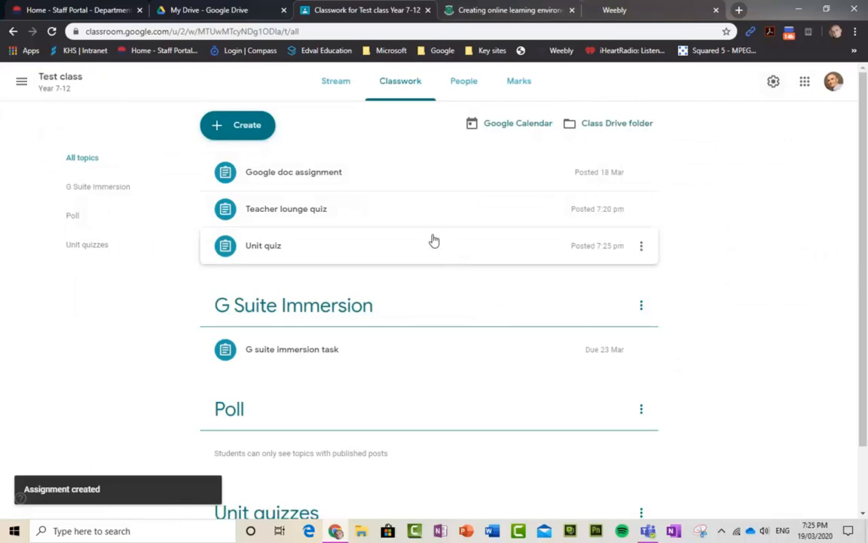
click(278, 257)
drag(279, 257, 306, 411)
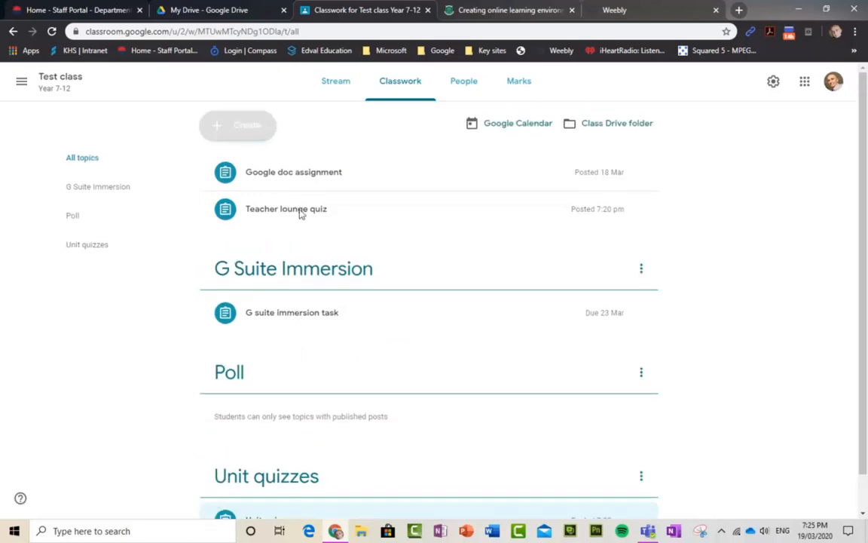
Expand the "Unit quiz" assignment under the "Unit quizzes" topic and open its handed-in submissions
scroll(294, 302, down, 1)
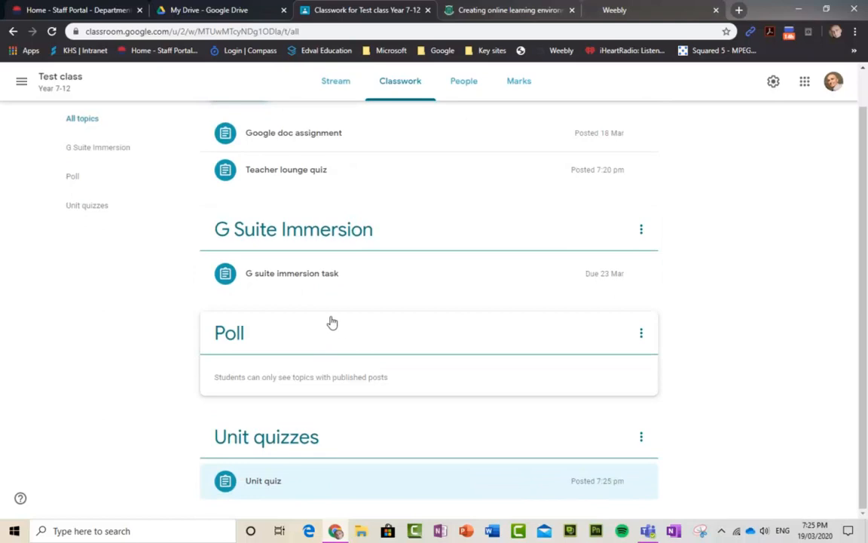
click(280, 483)
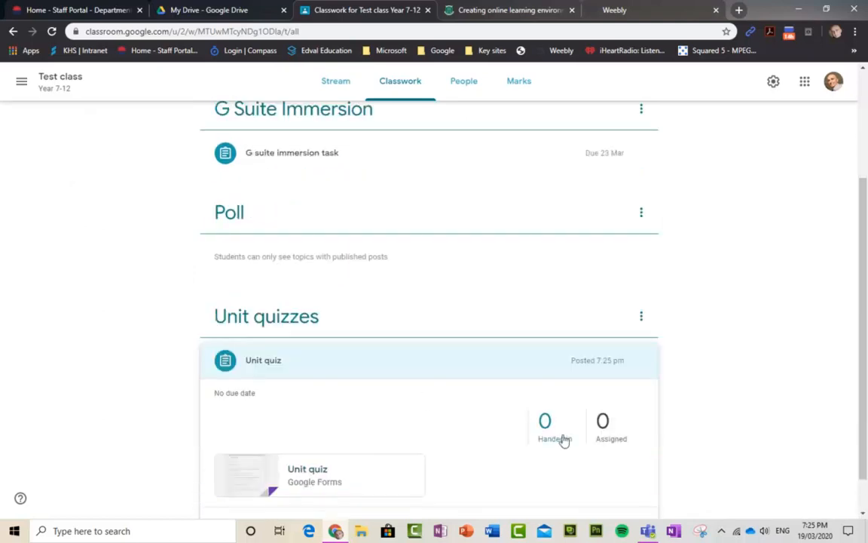
click(545, 423)
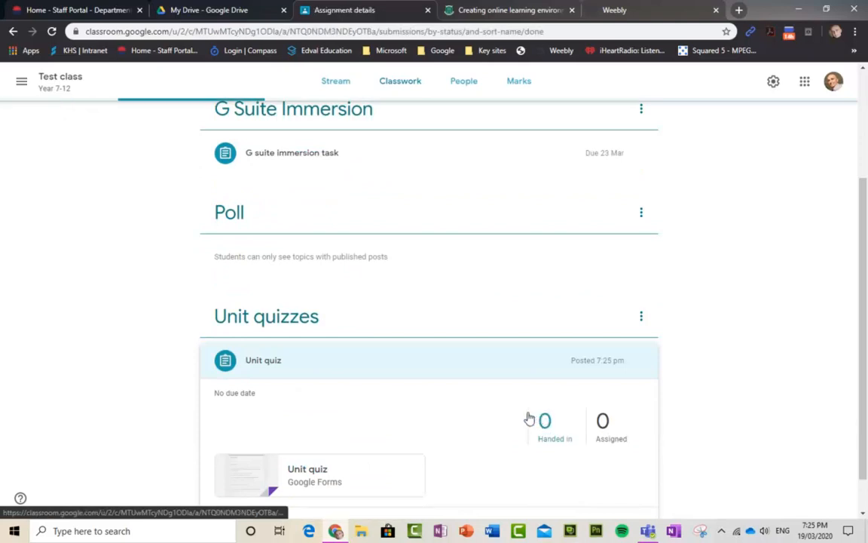